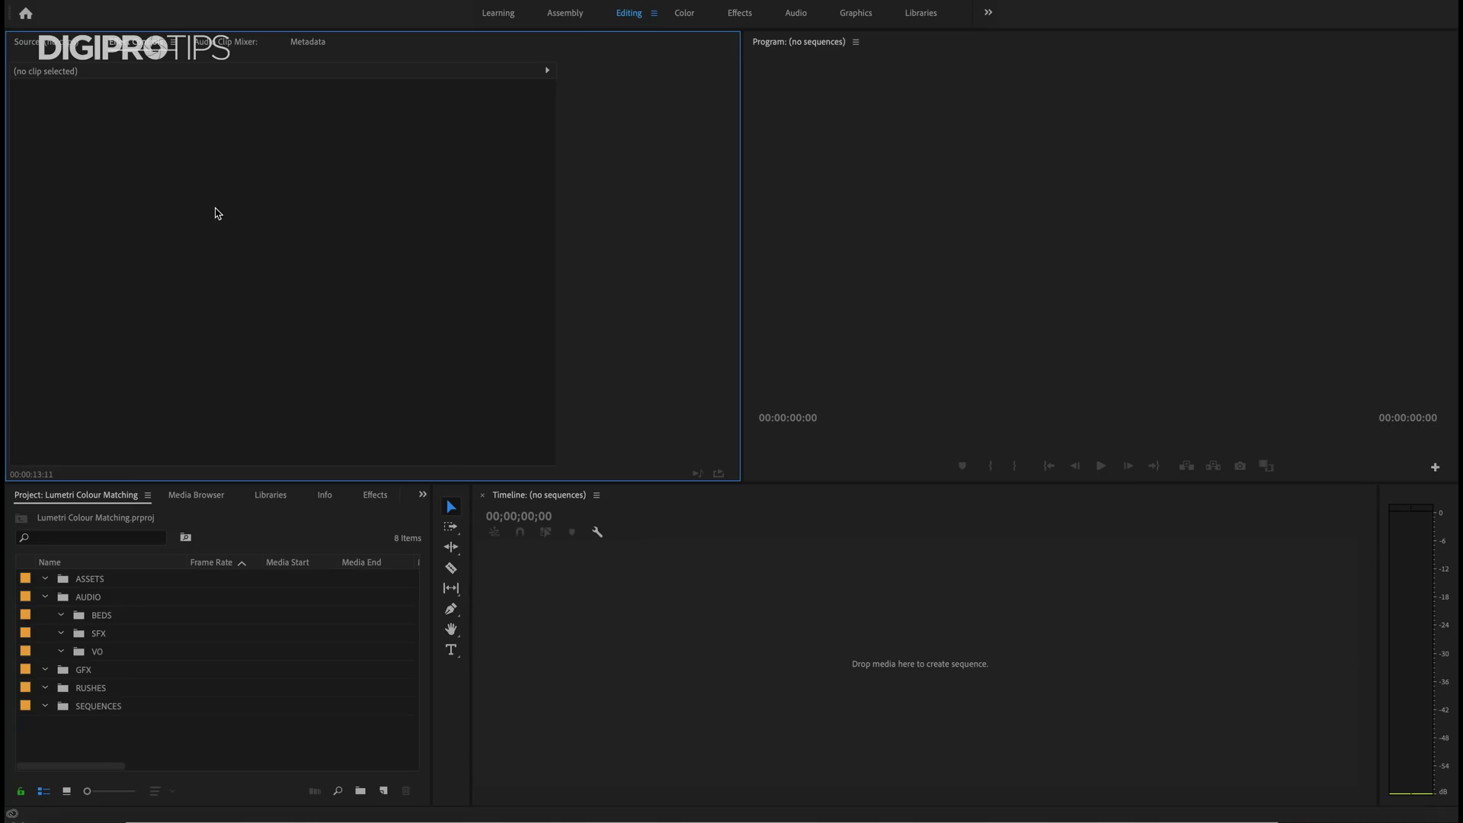
- Import the Hallway Walk and Meeting Mid .mov files and move them into the RUSHES bin
key("ctrl+i")
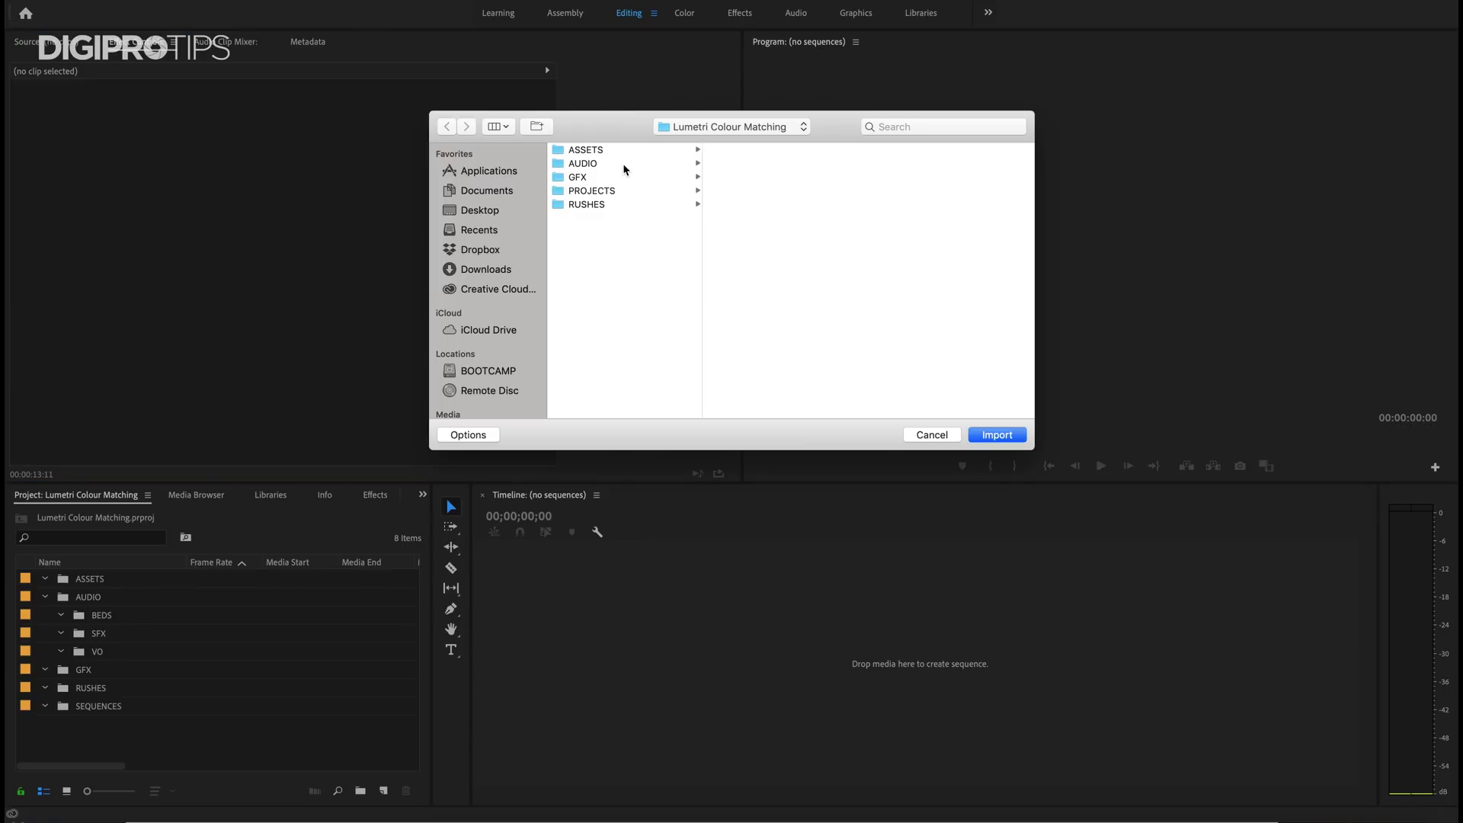
left_click(632, 205)
left_click_drag(757, 179, 751, 153)
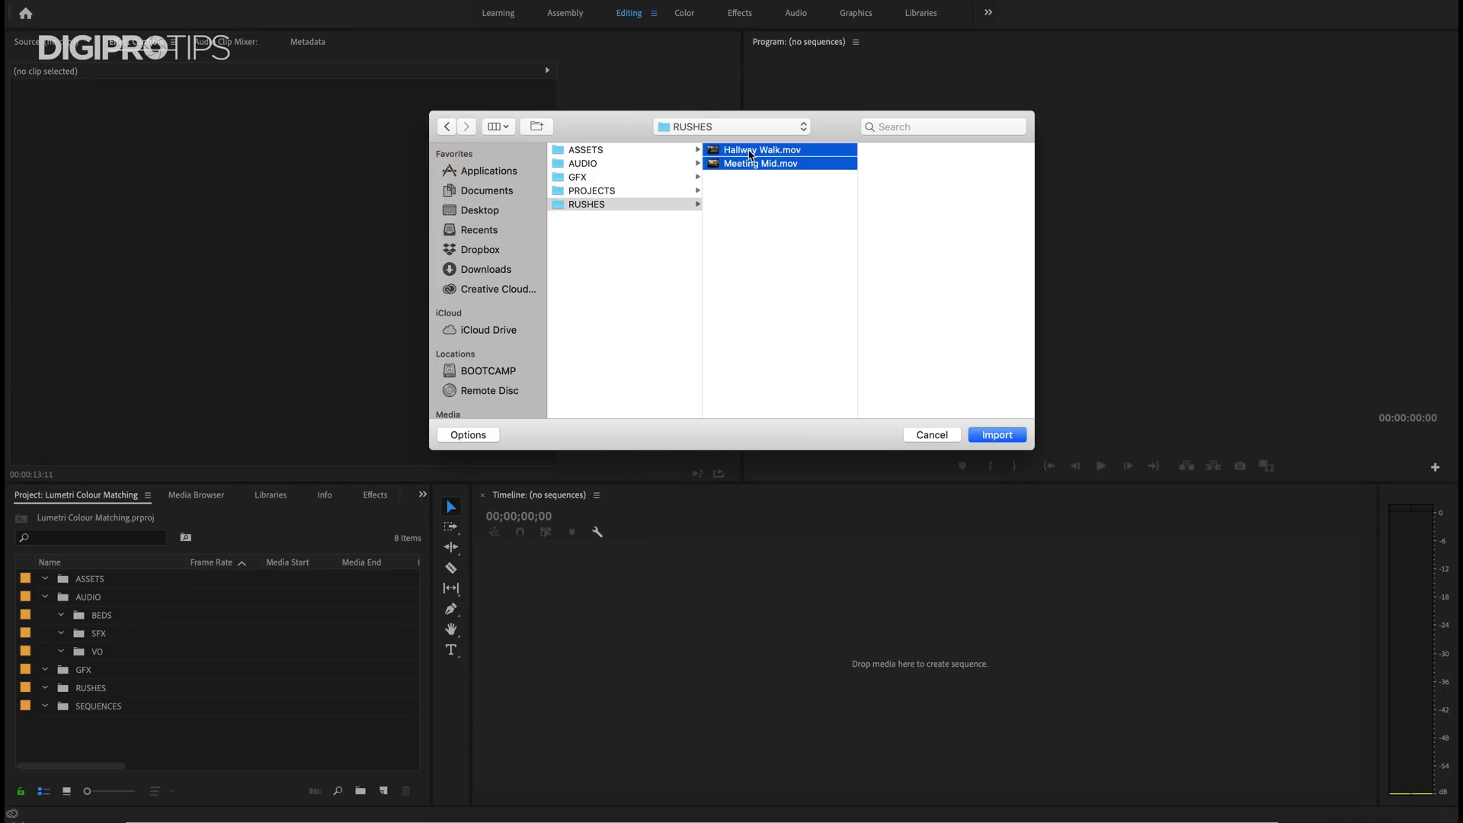
left_click(1000, 436)
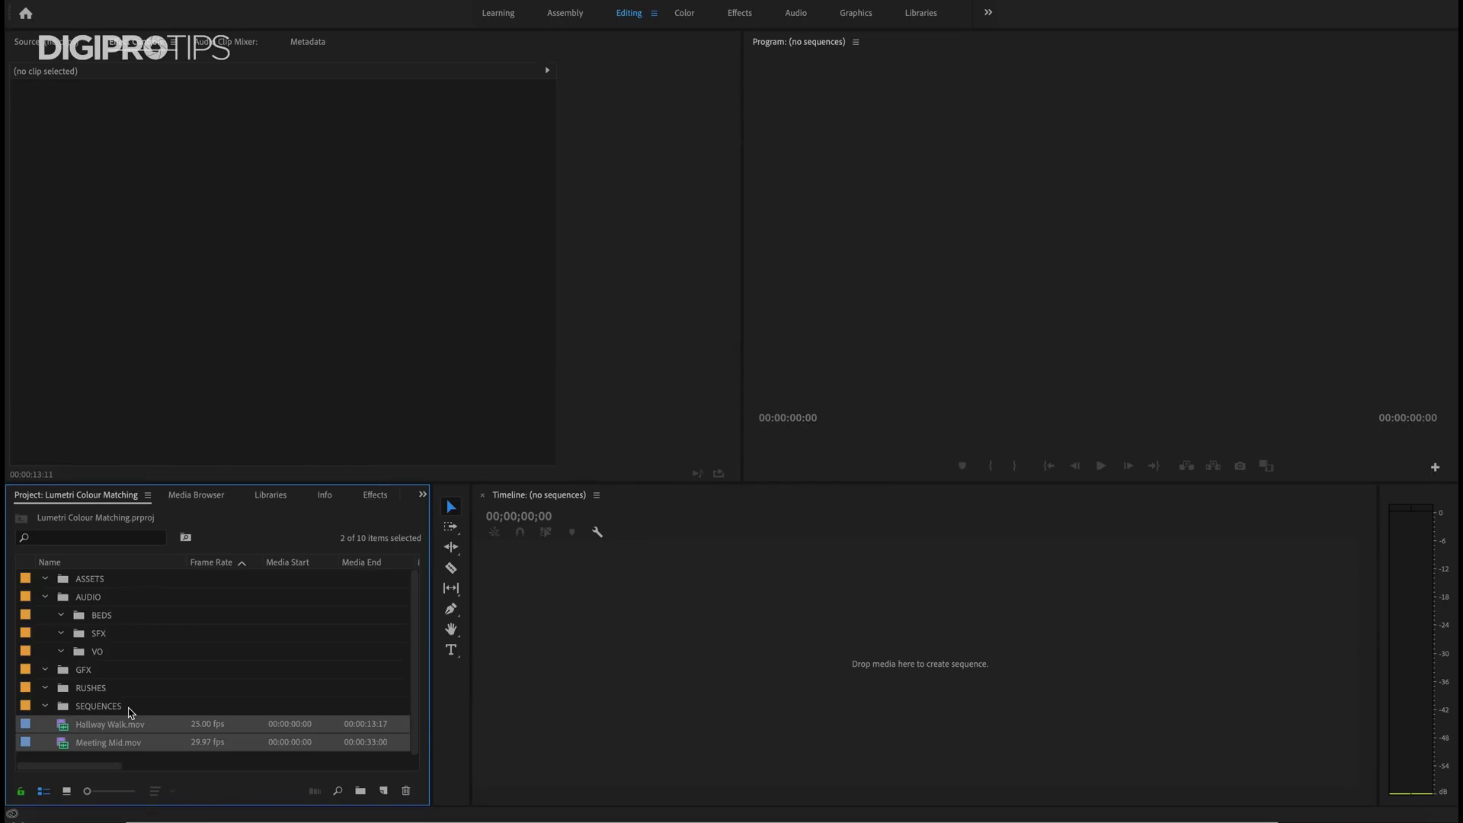
left_click_drag(64, 726, 67, 692)
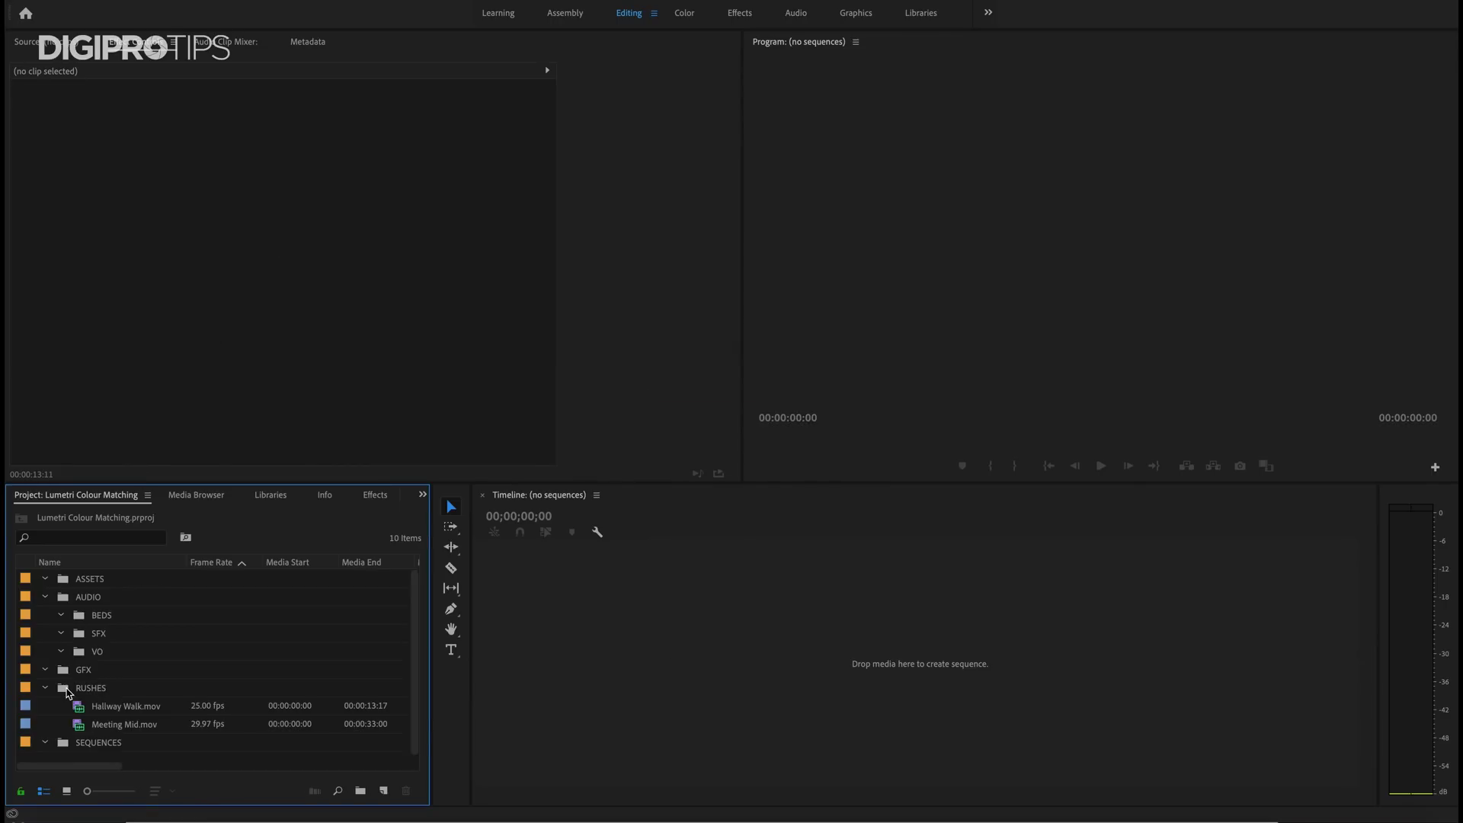
- Start a new sequence with the DNxHD DNX HQ 1080p 25 preset and clear its default name
key("ctrl+n")
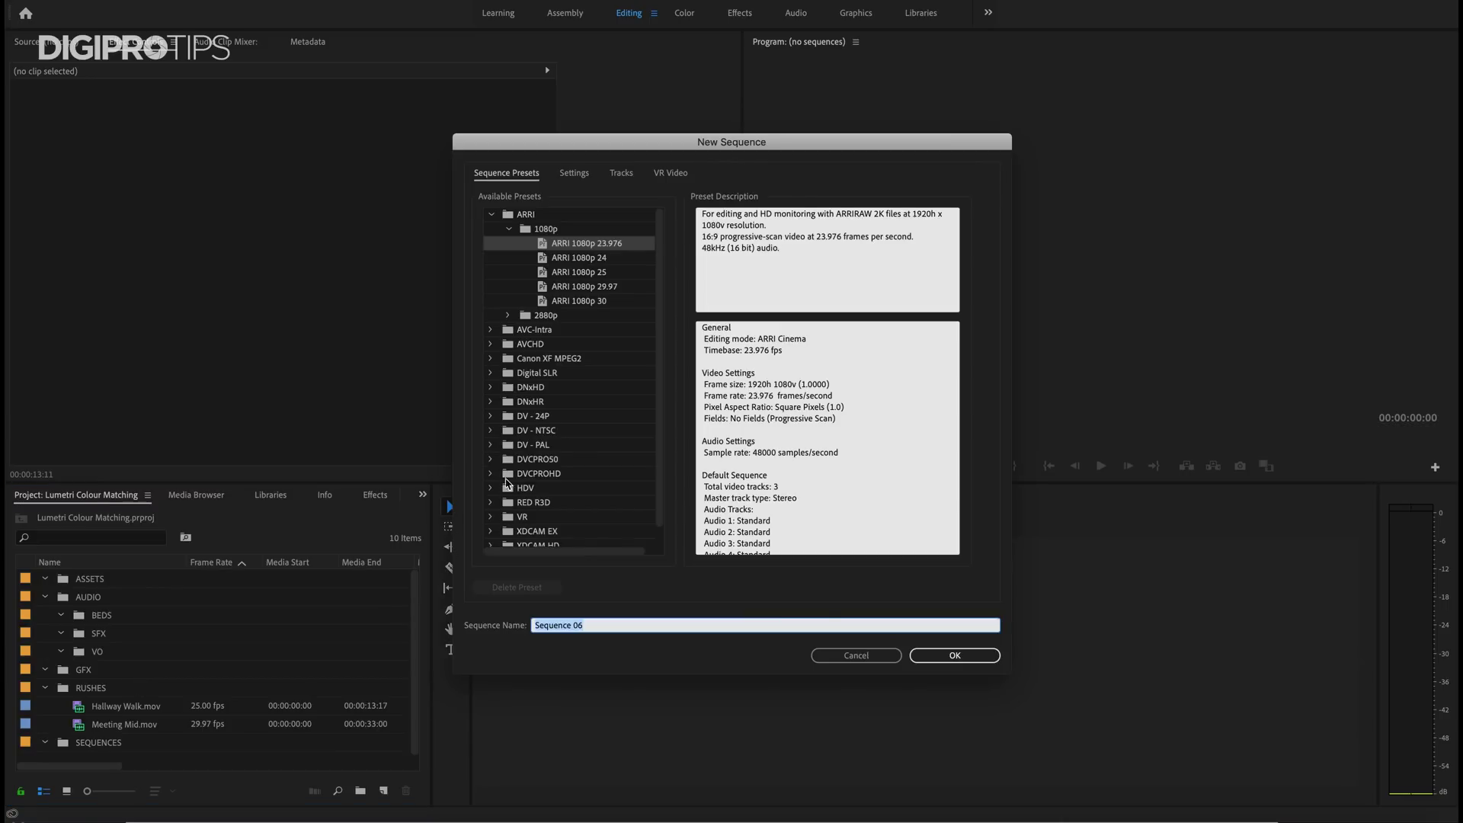
left_click(491, 388)
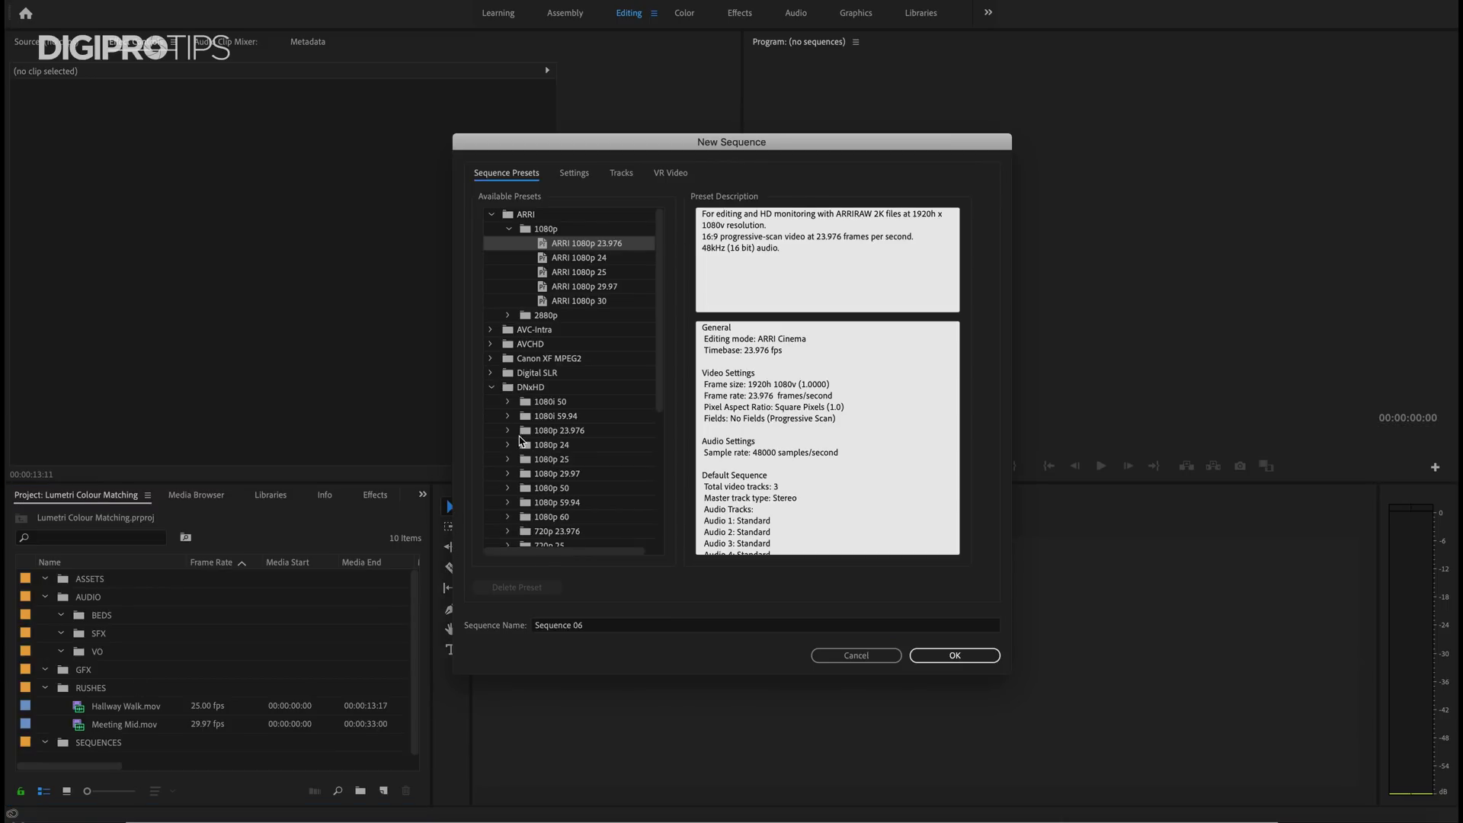
left_click(507, 459)
left_click(545, 476)
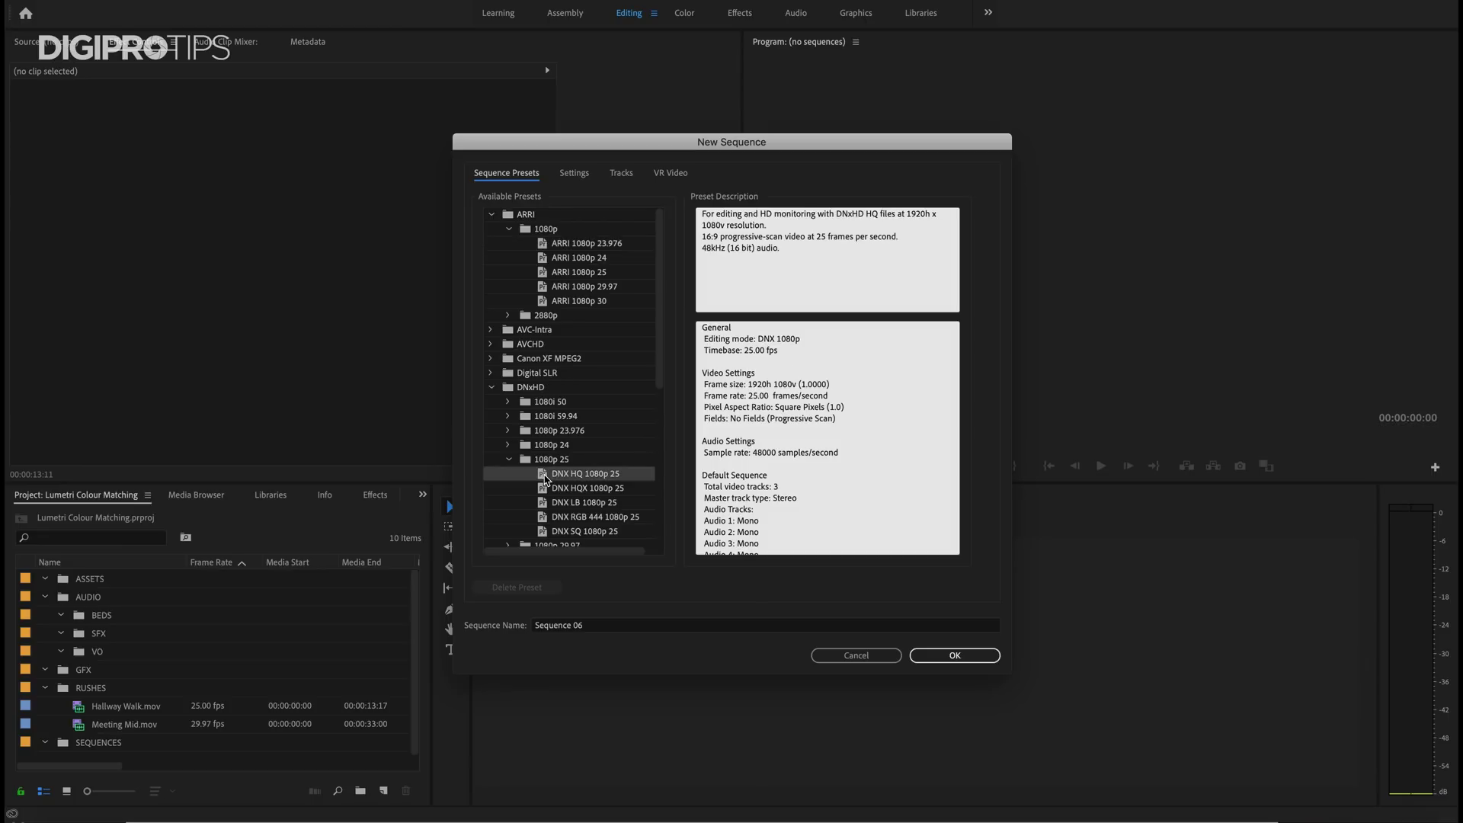
left_click(623, 628)
key("super+a")
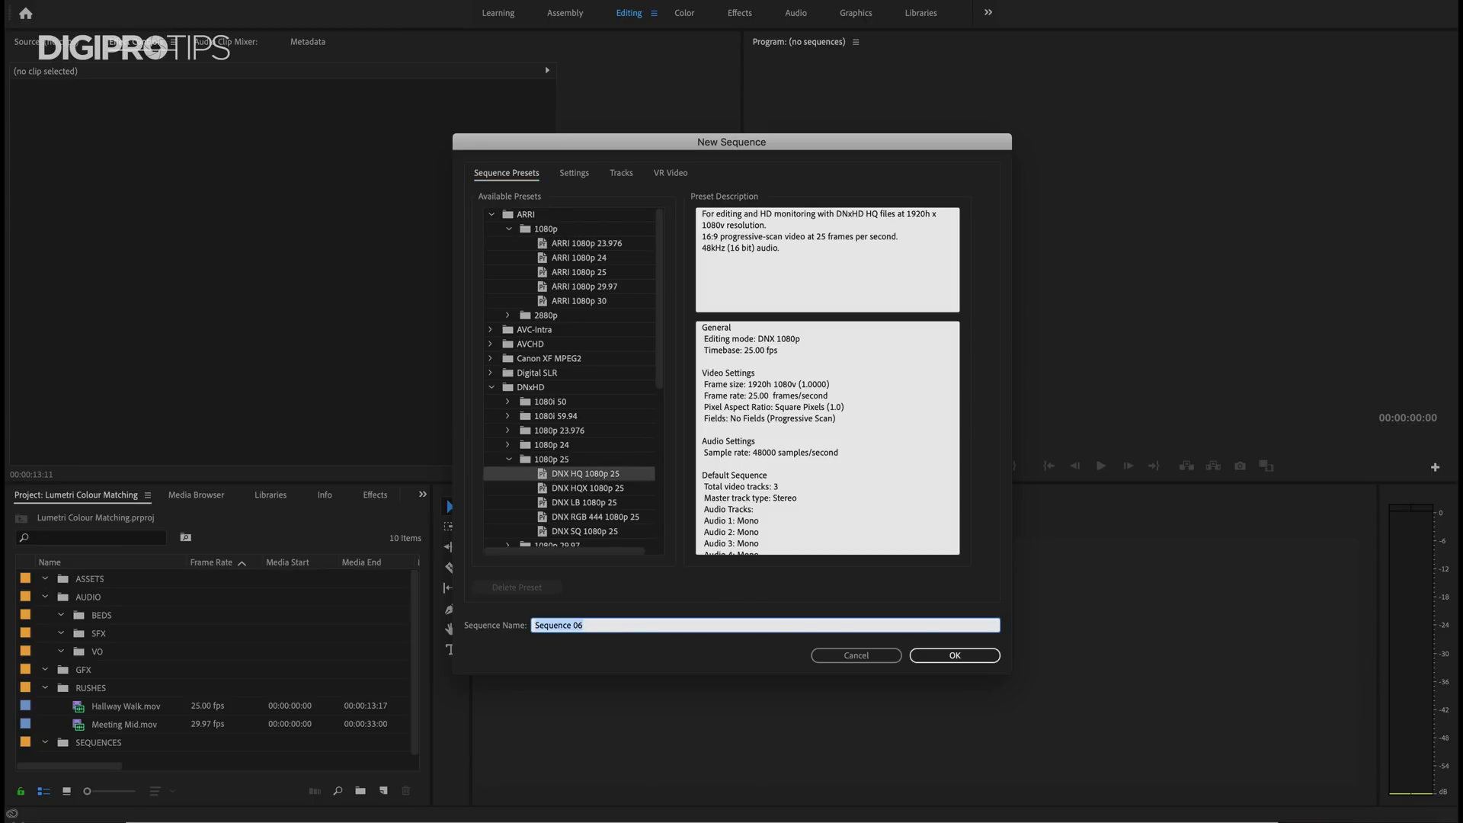
key("BackSpace")
type("Lumetri Co")
type("lour Matching")
- Create the sequence, add Hallway Walk then Meeting Mid on V1/A1, and open the Color workspace
key("Return")
left_click_drag(126, 699, 654, 663)
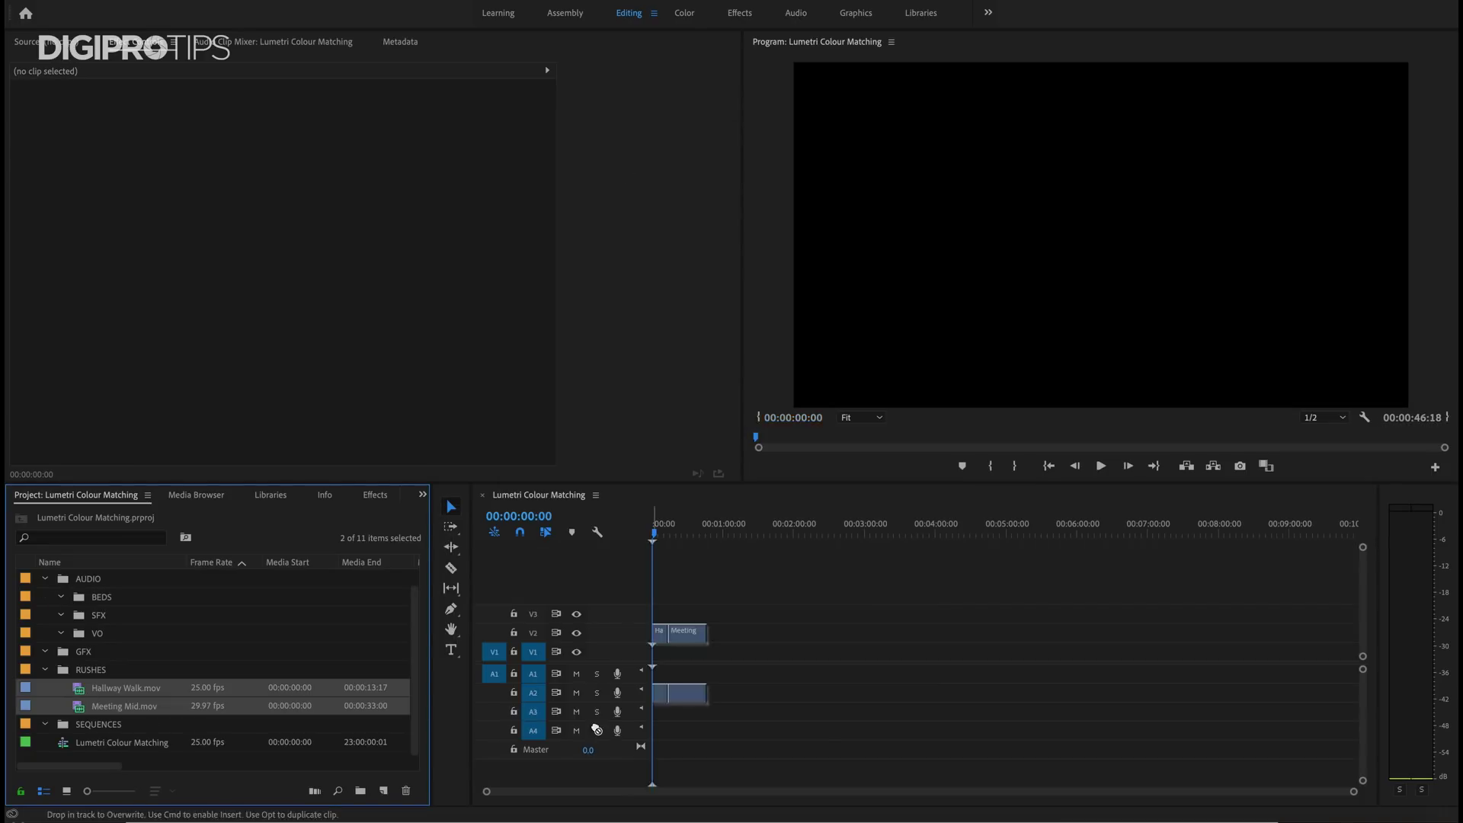
key("backslash")
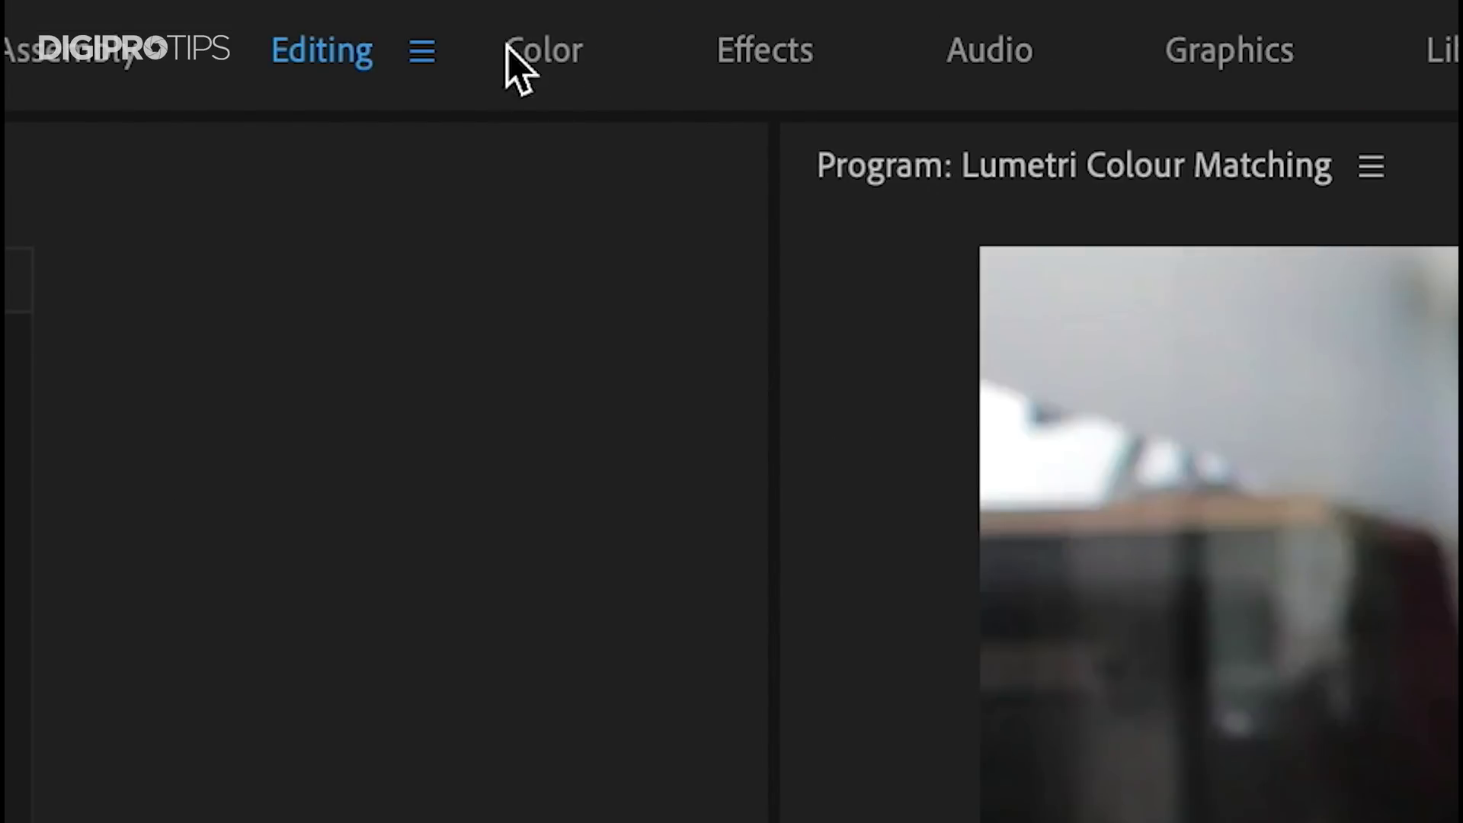
left_click(546, 55)
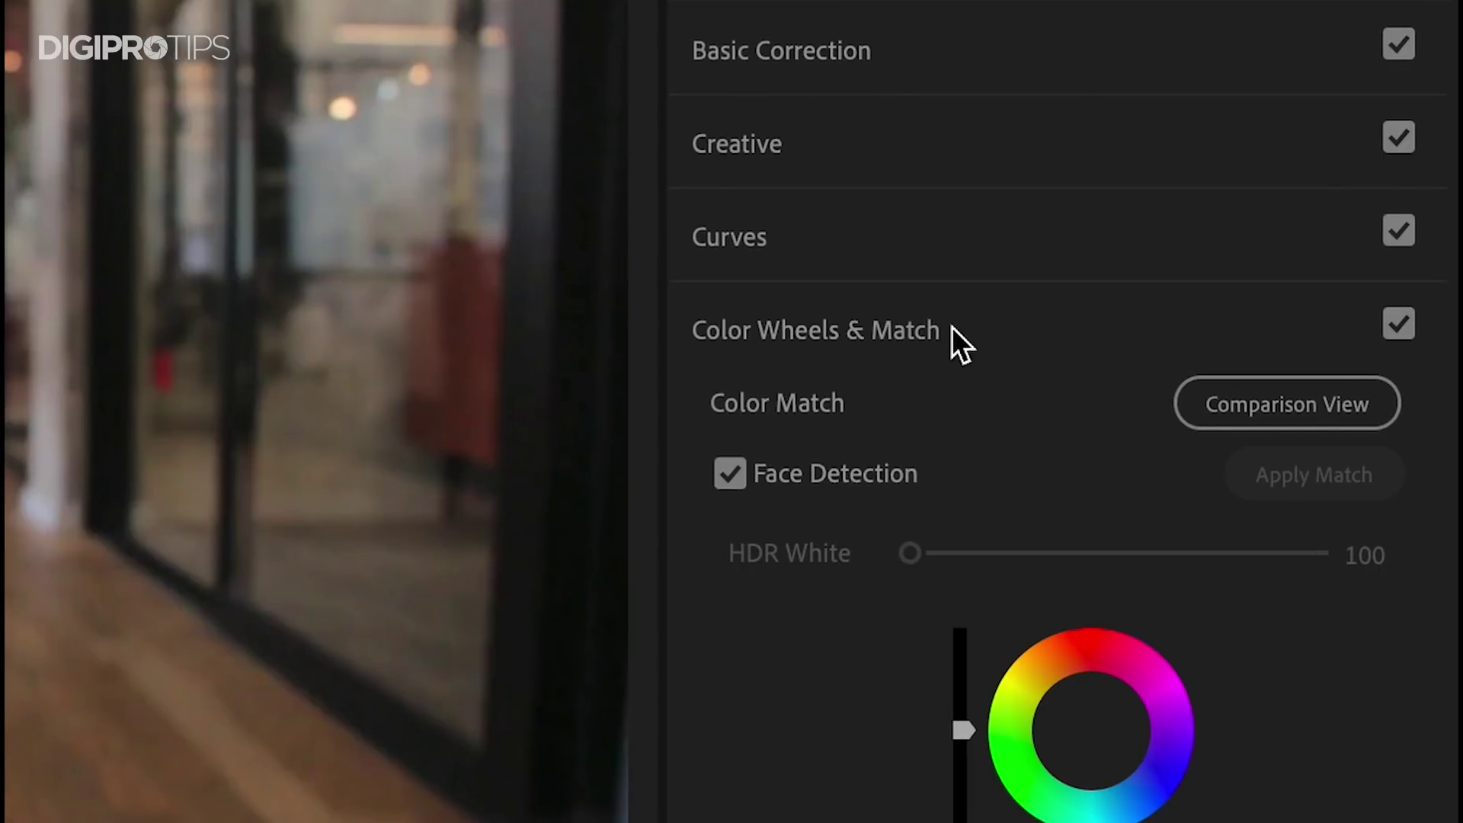
- In Comparison View, match Hallway Walk to the laptop meeting frame with Face Detection off
left_click(1265, 396)
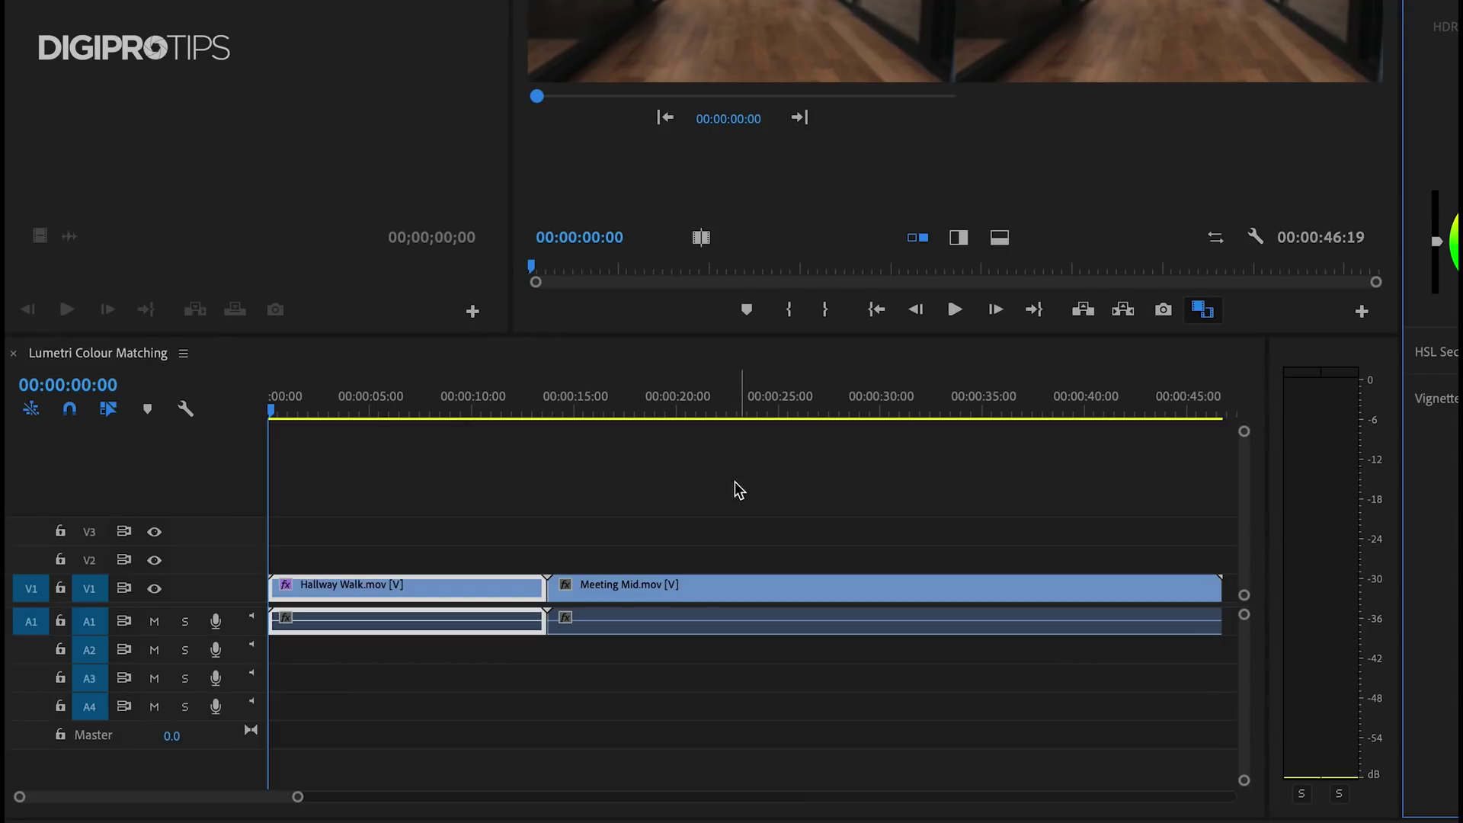
left_click(426, 510)
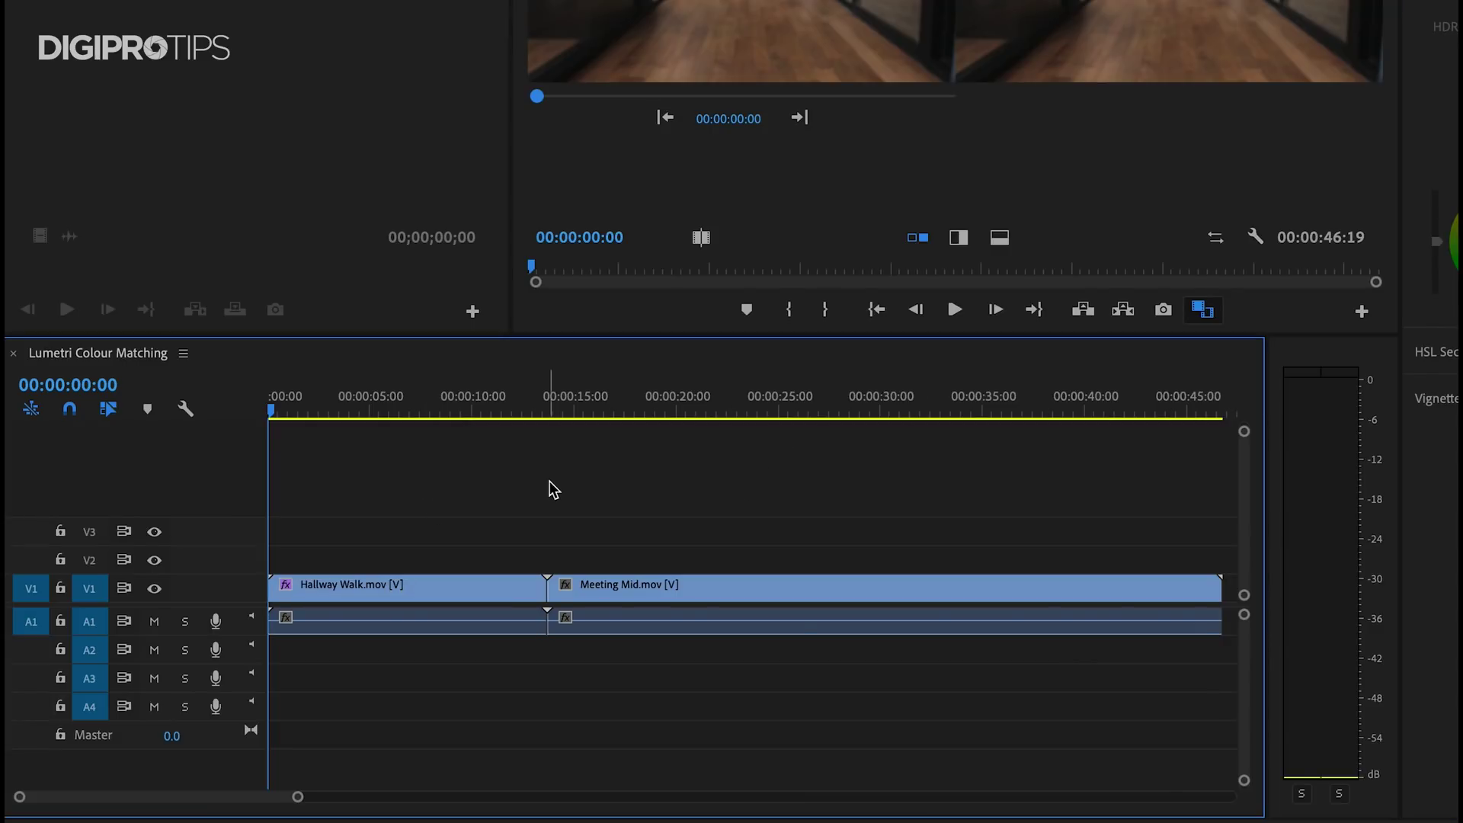
left_click(667, 407)
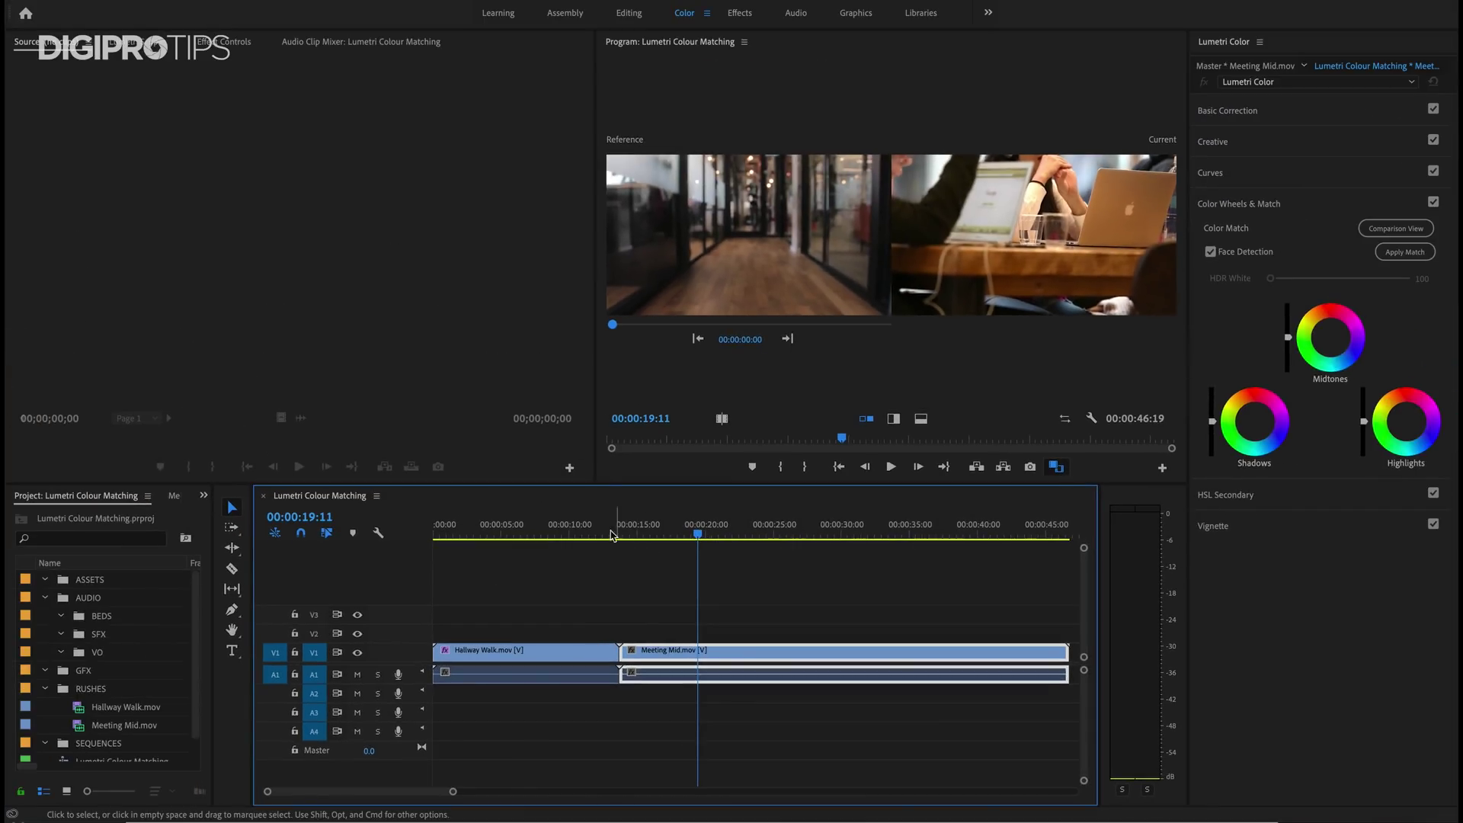
left_click(544, 535)
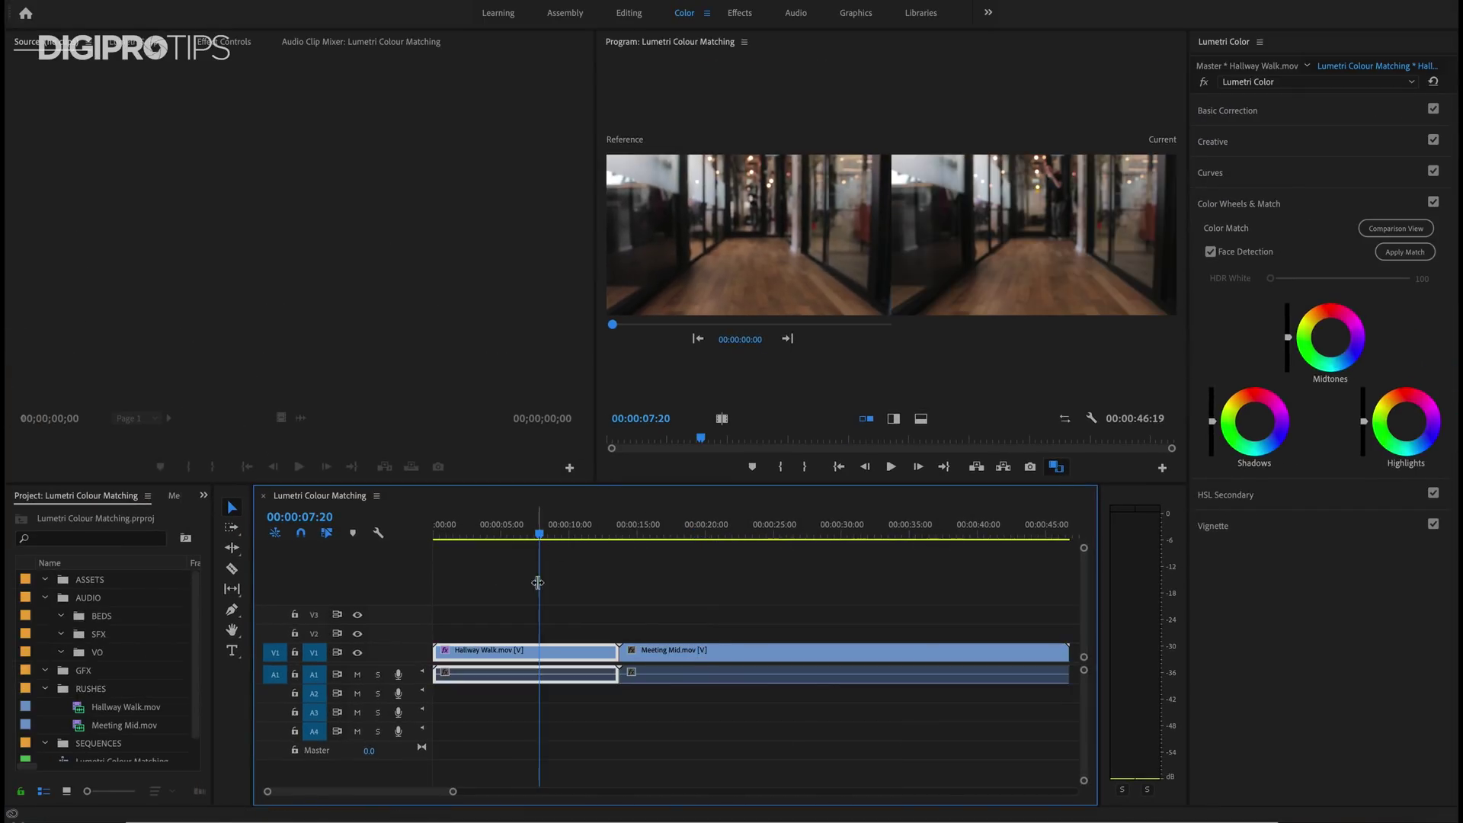
left_click(787, 339)
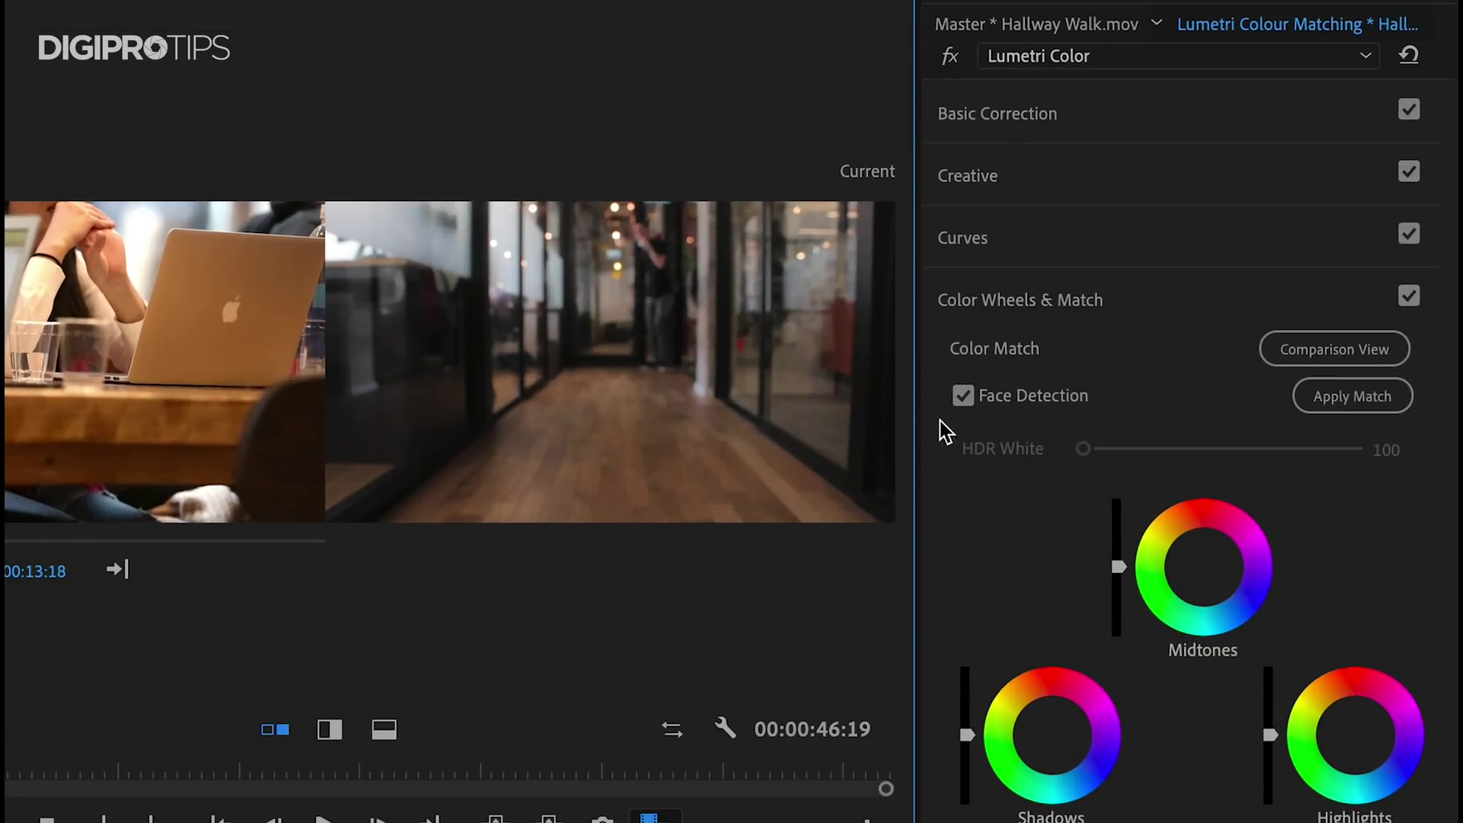
left_click(972, 397)
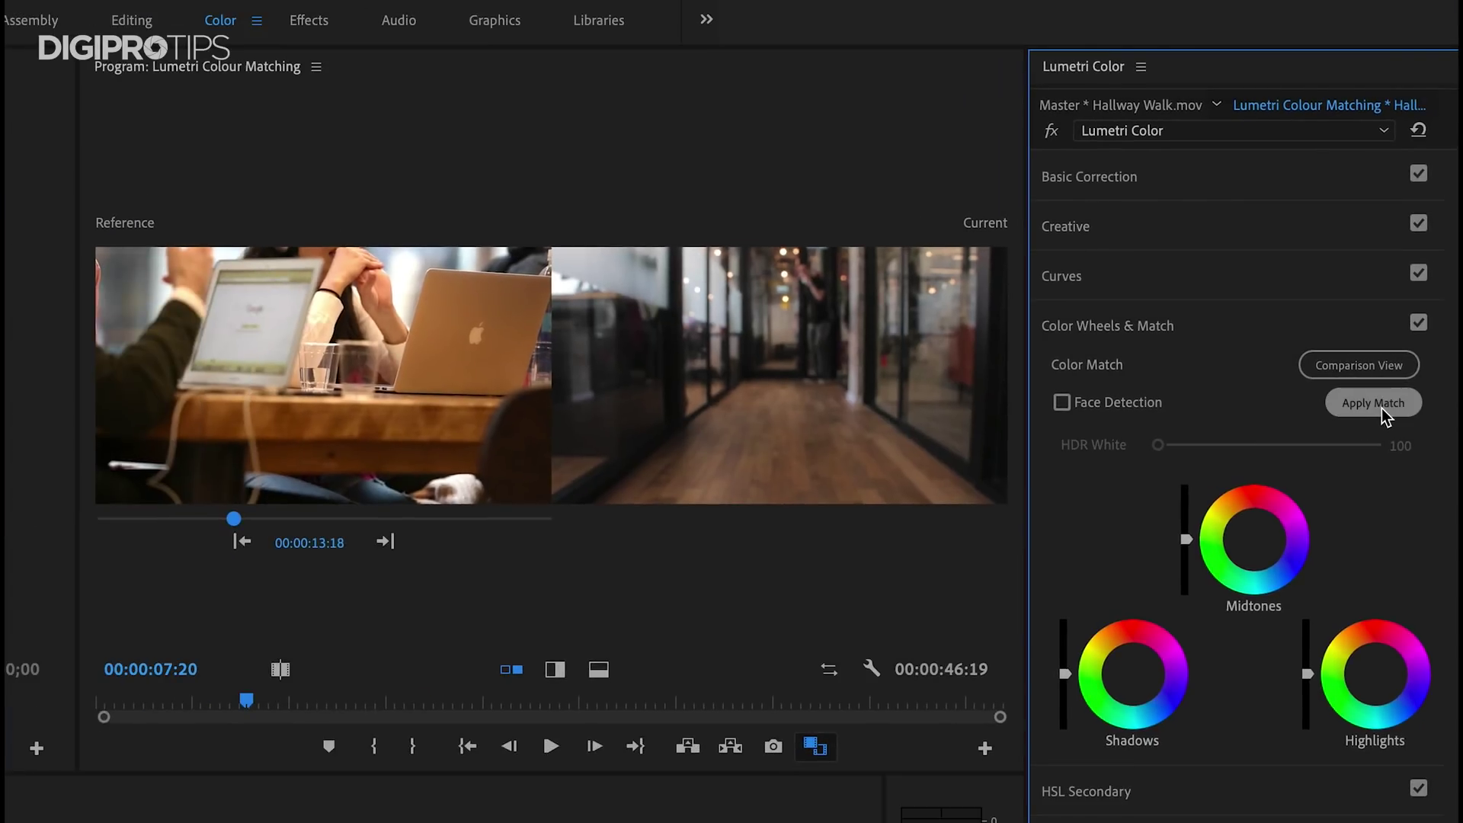
left_click(1382, 408)
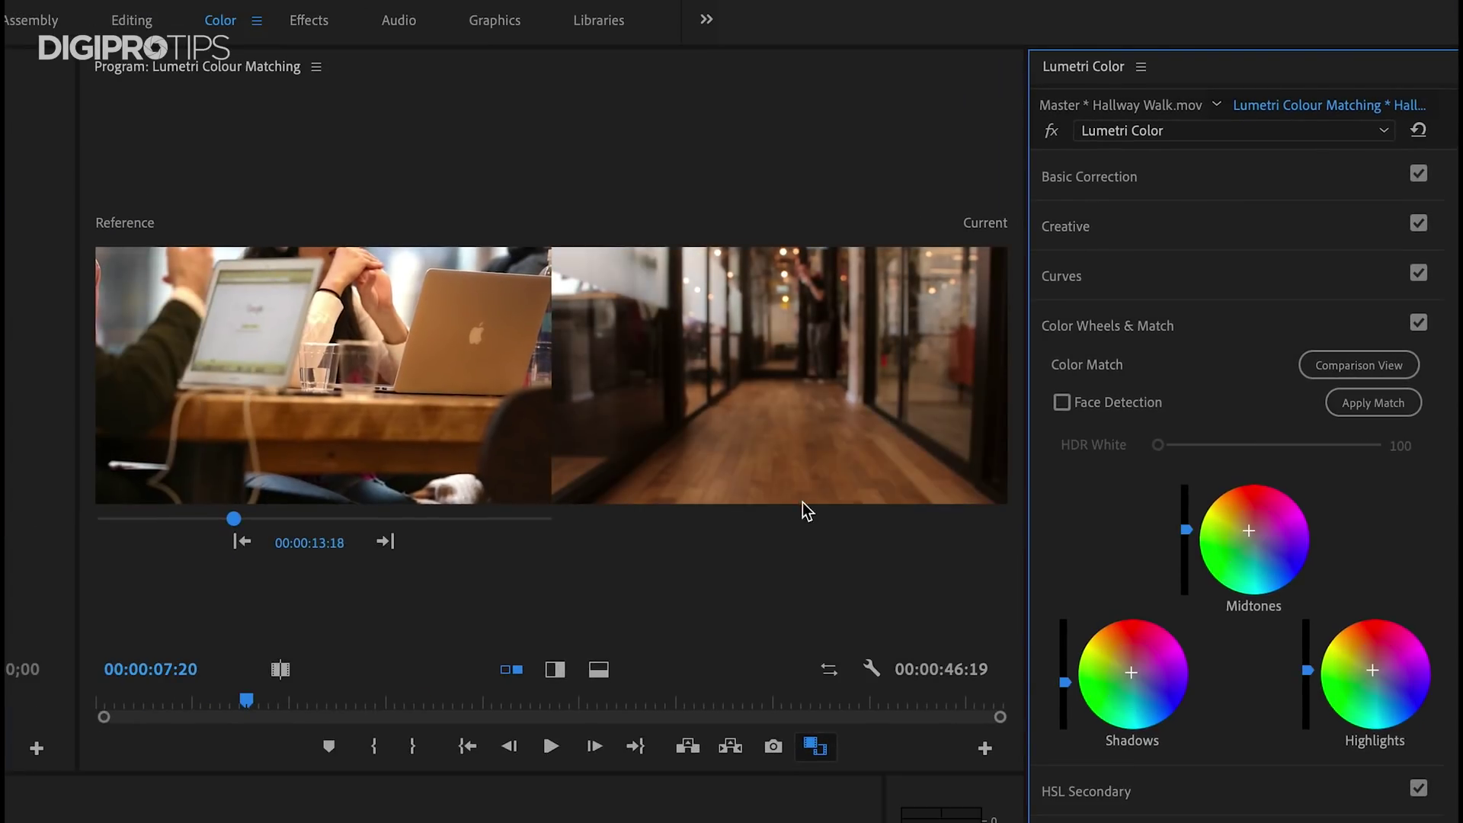
- Compare using the fx bypass, then match Meeting Mid to Hallway Walk with Face Detection off
left_click(1052, 133)
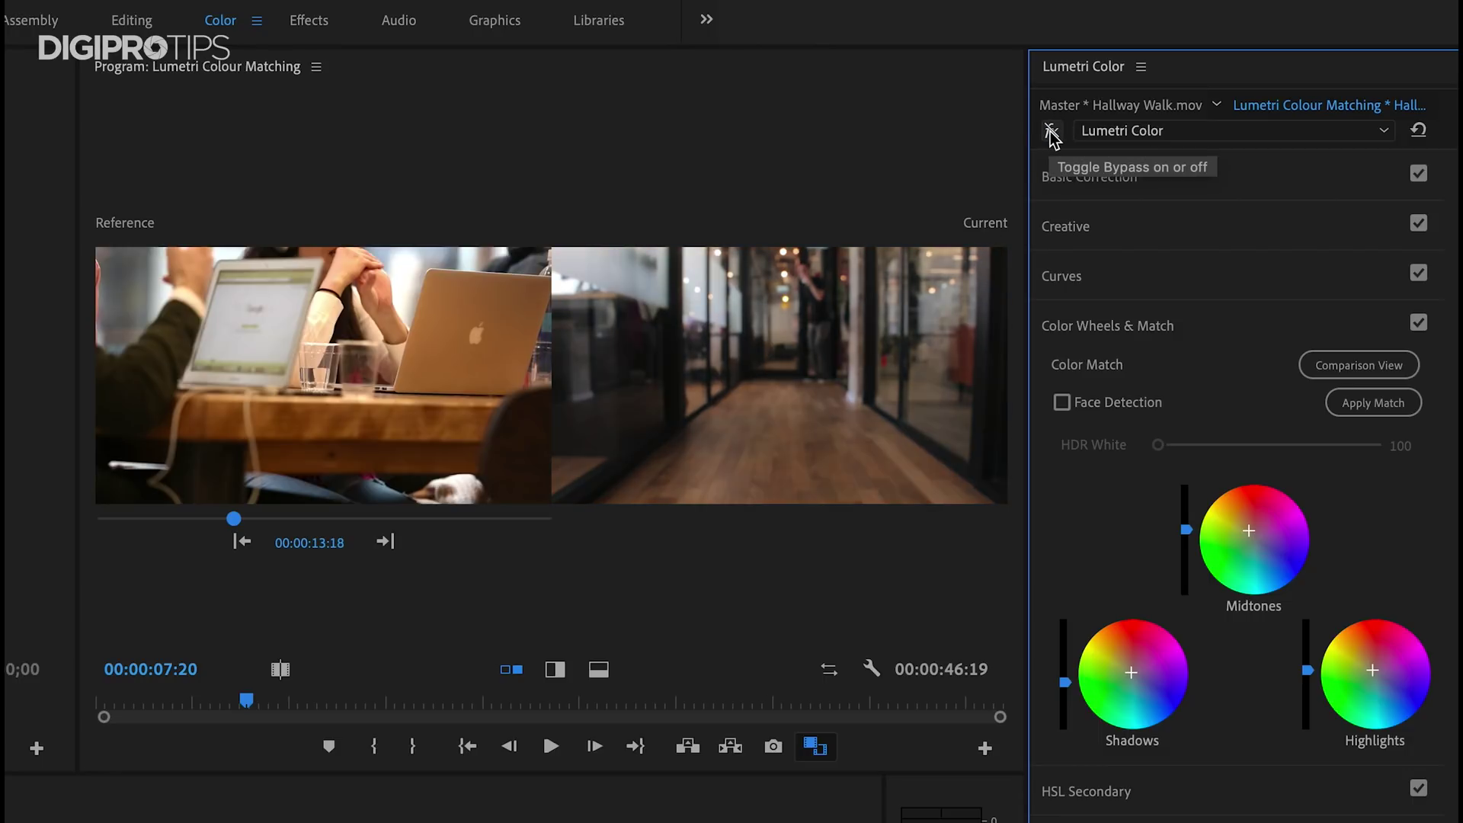
left_click(1052, 133)
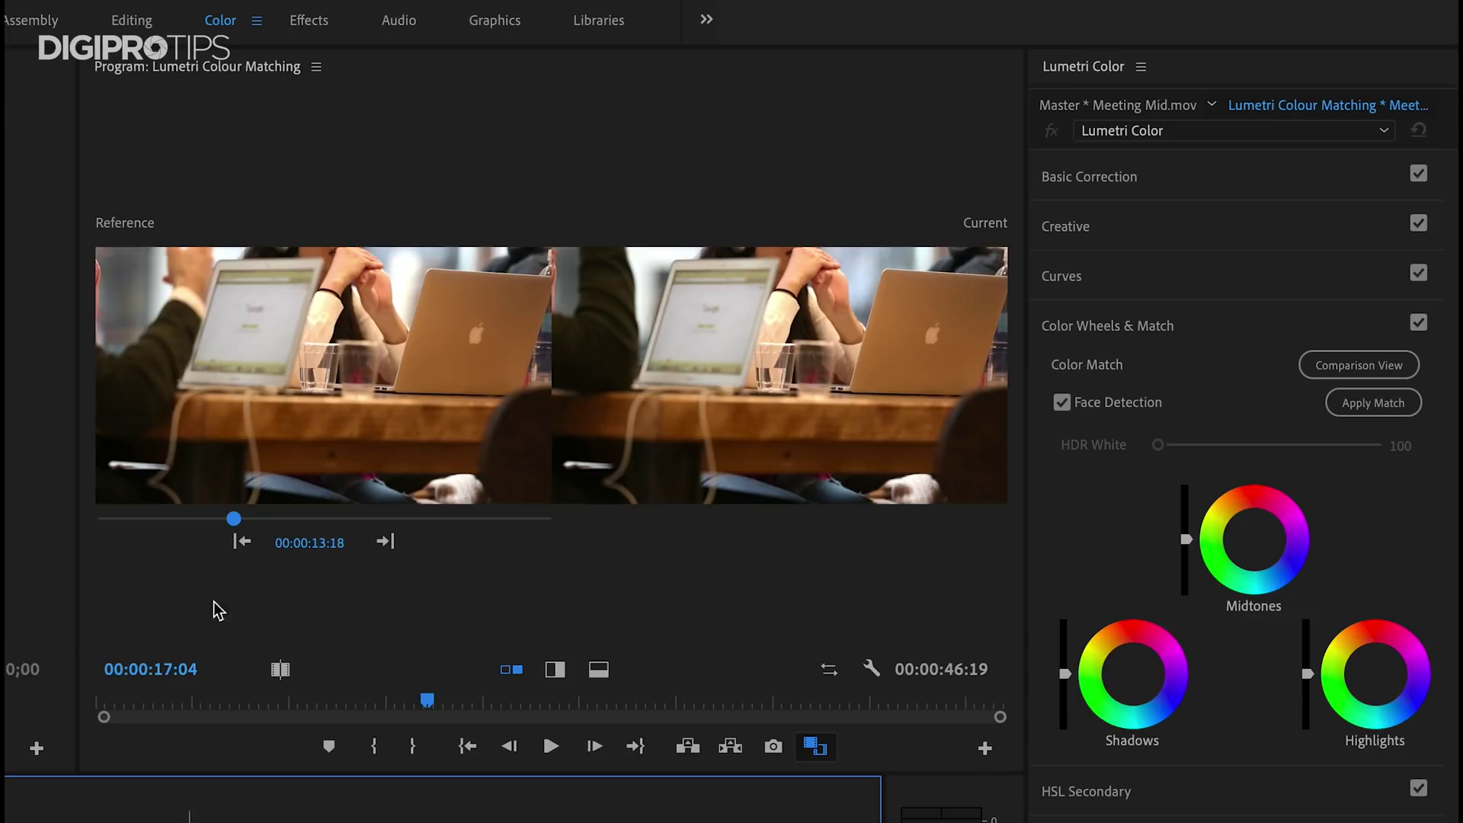
left_click(242, 542)
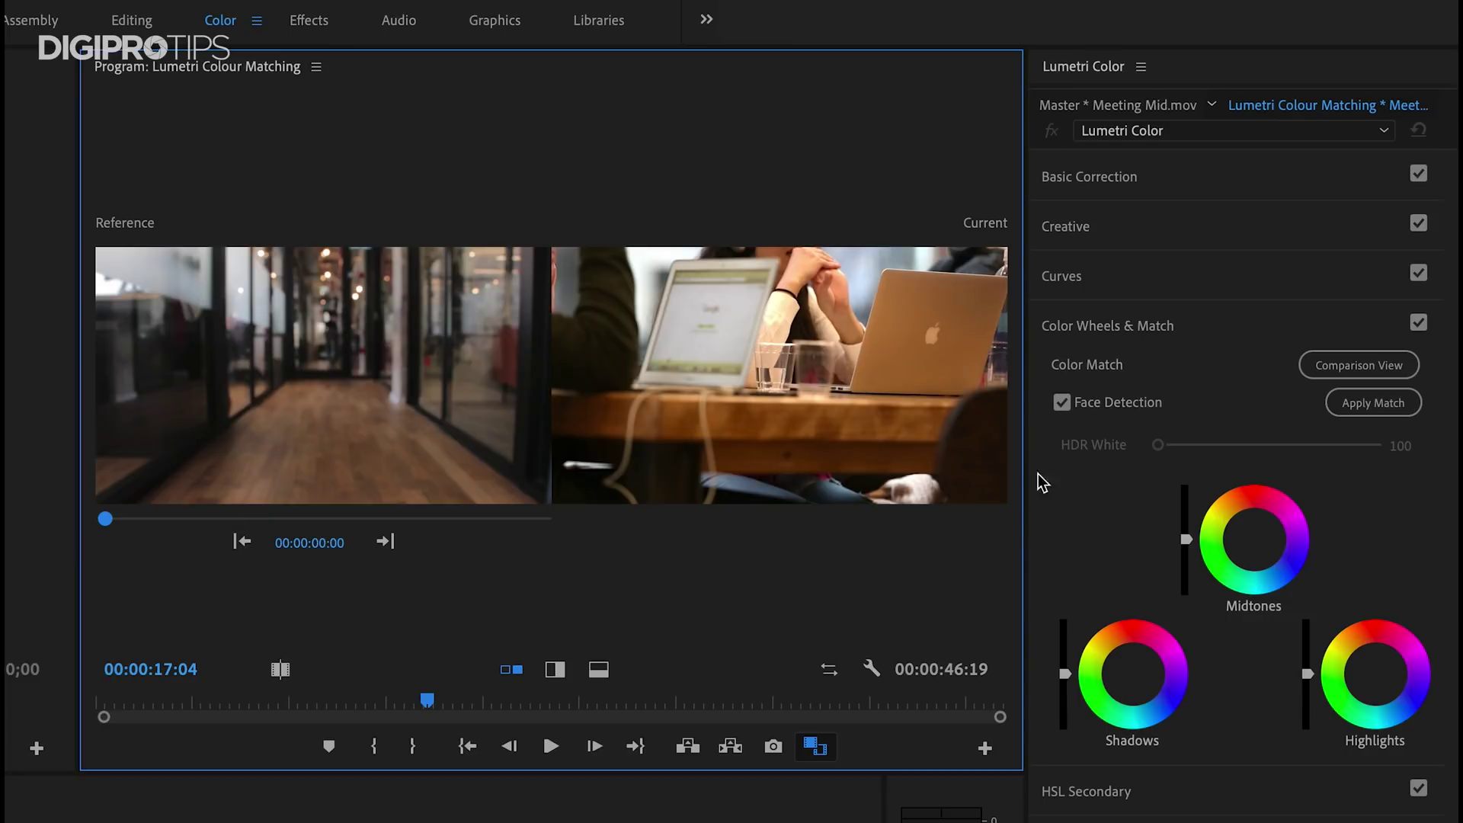
left_click(1089, 399)
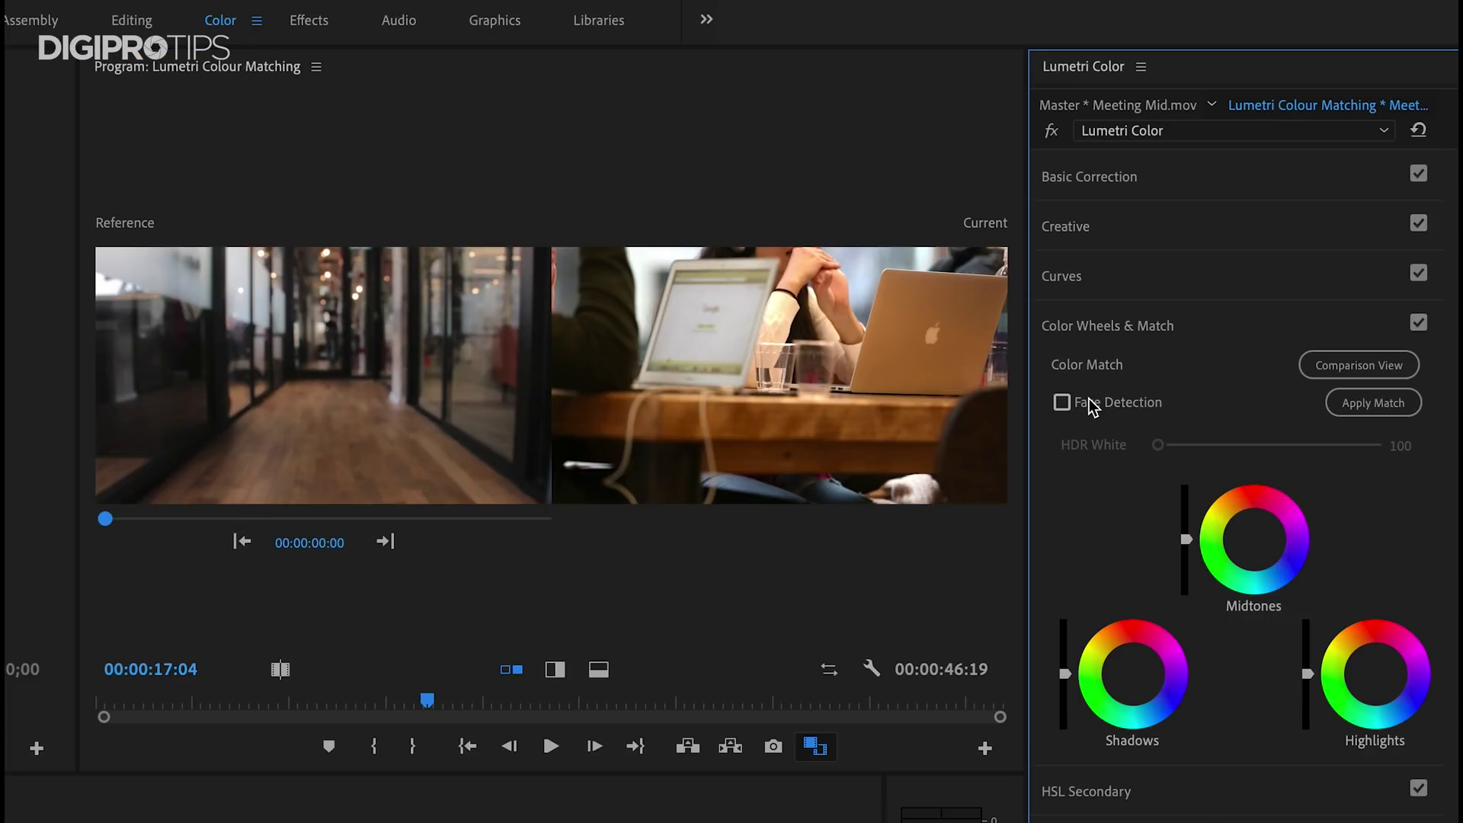
left_click(1380, 406)
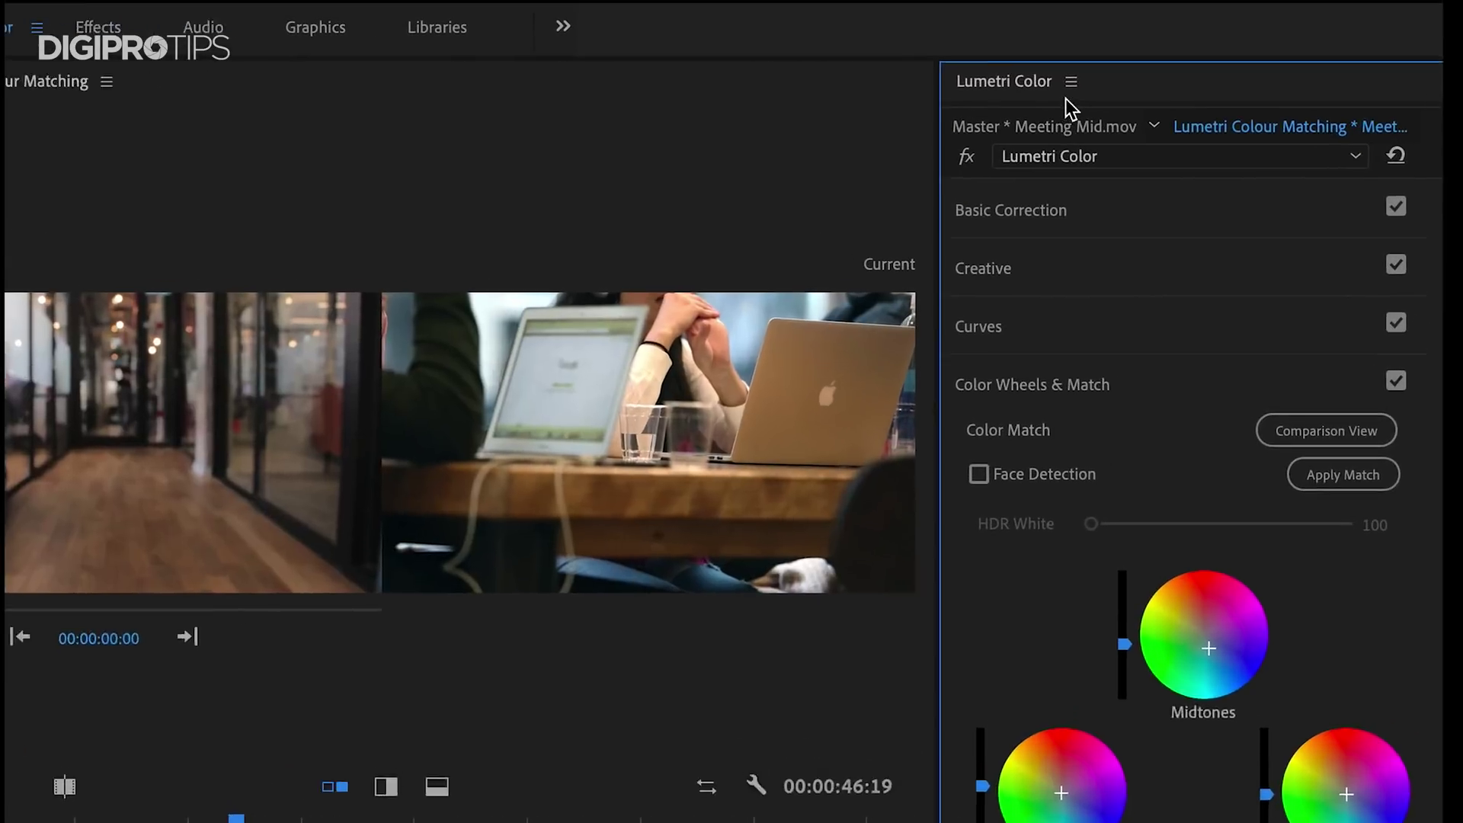
- Export the Lumetri look as the .cube file 'Hallwalk Environment LUT' into the RUSHES folder
left_click(1065, 73)
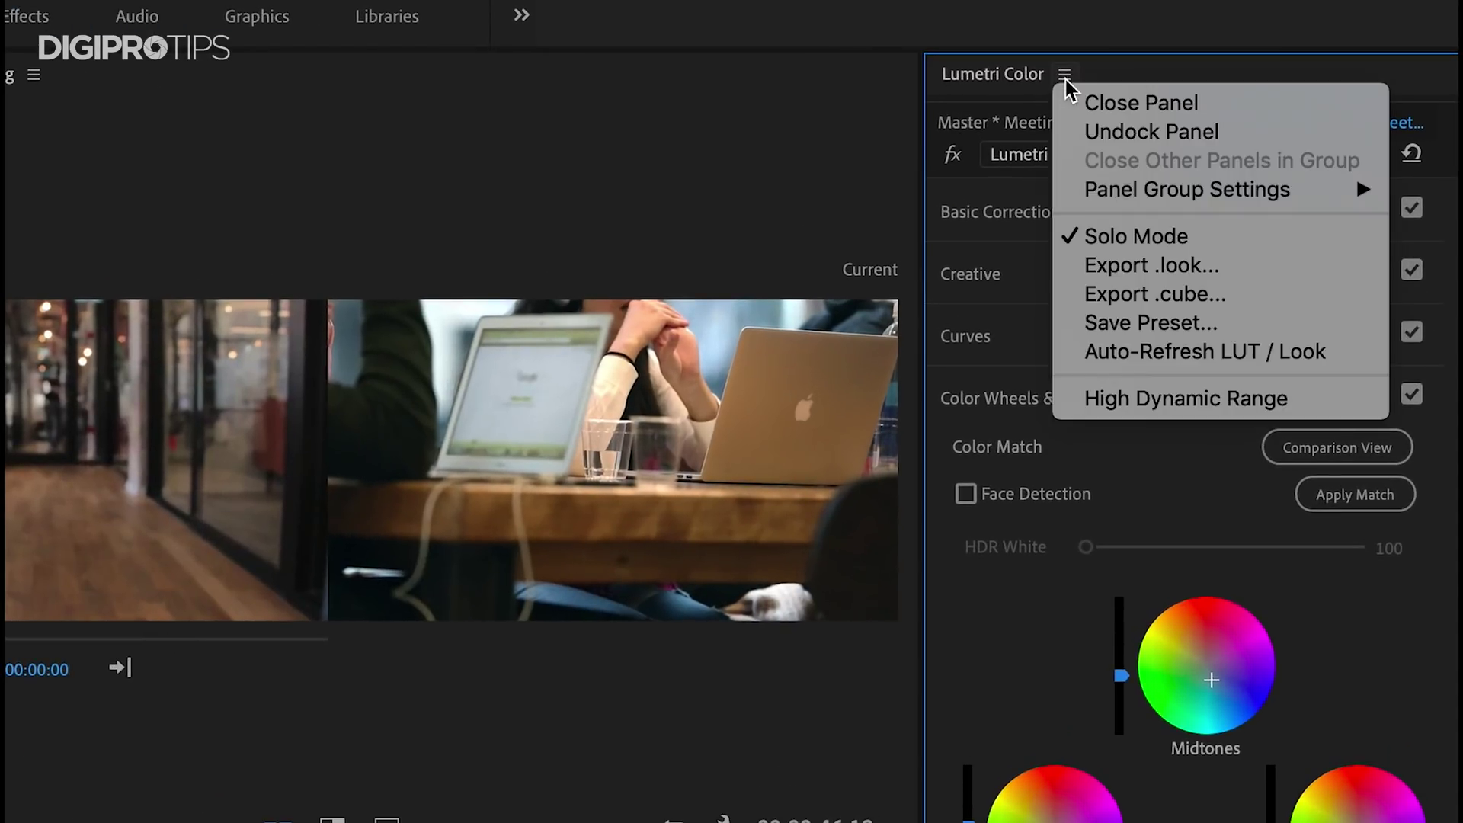
left_click(1093, 295)
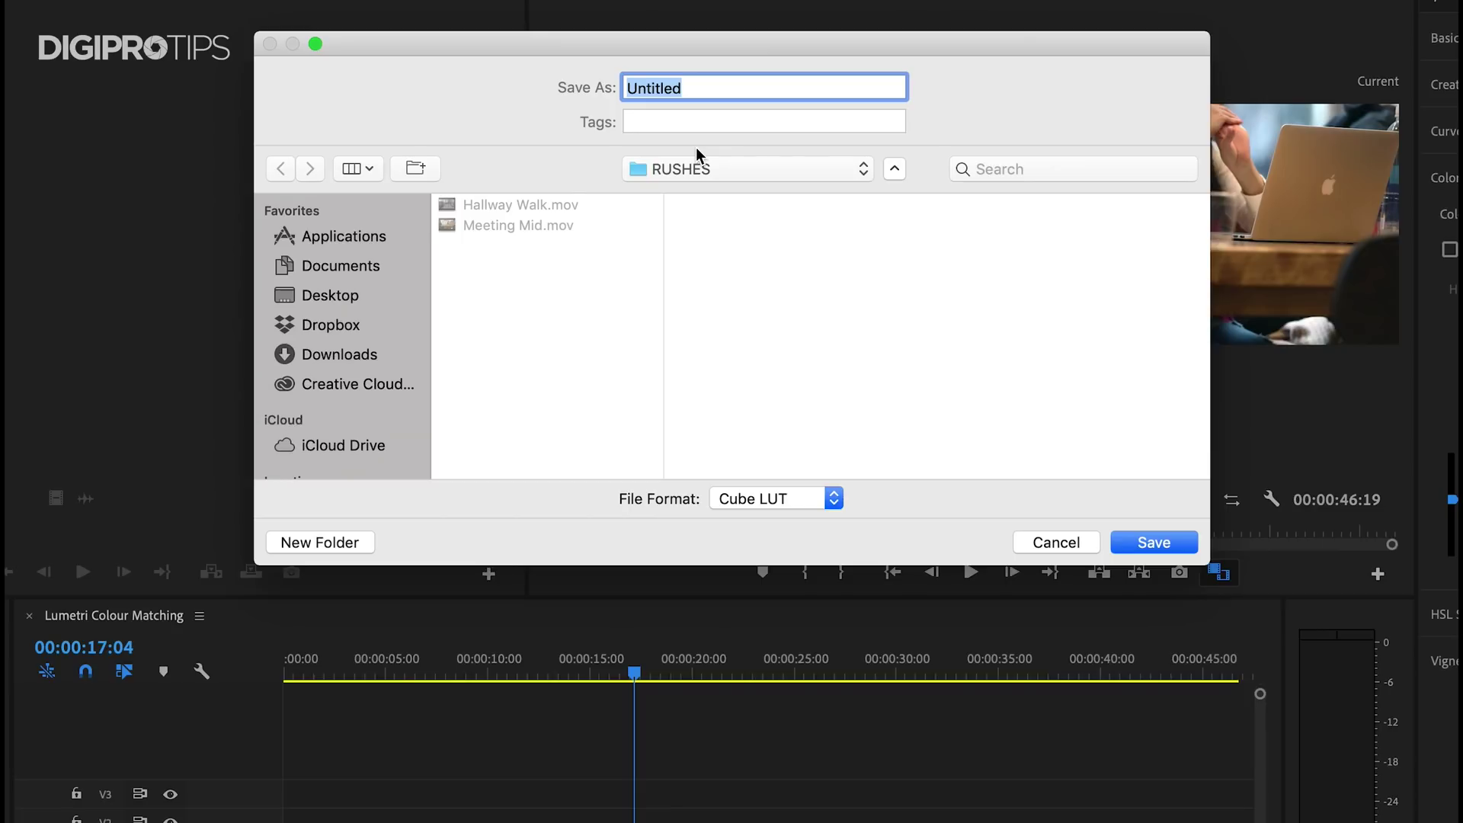
type("W")
key("BackSpace")
type("Hallwalk Envi")
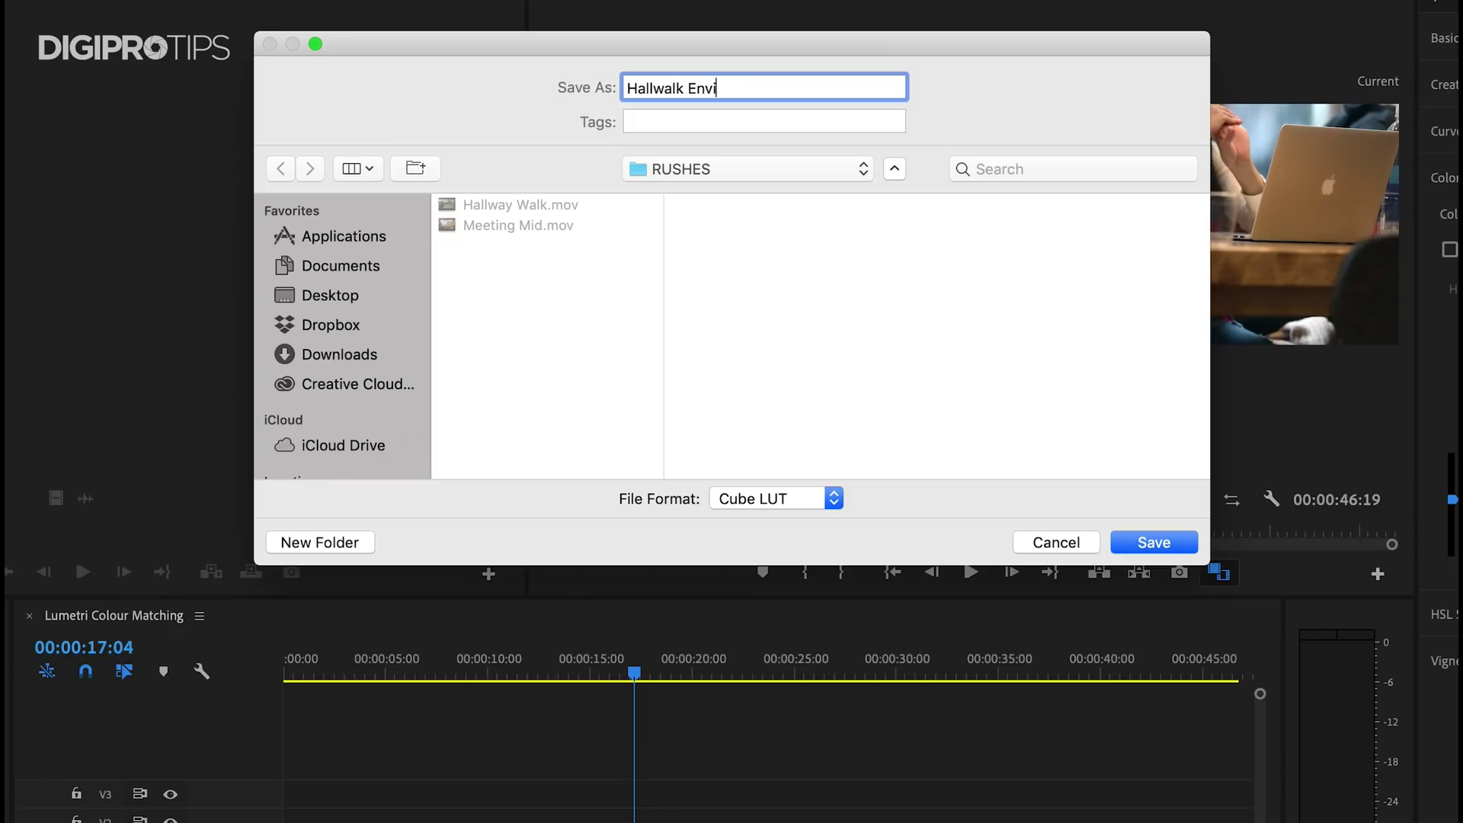
type("ronment LUT")
key("Return")
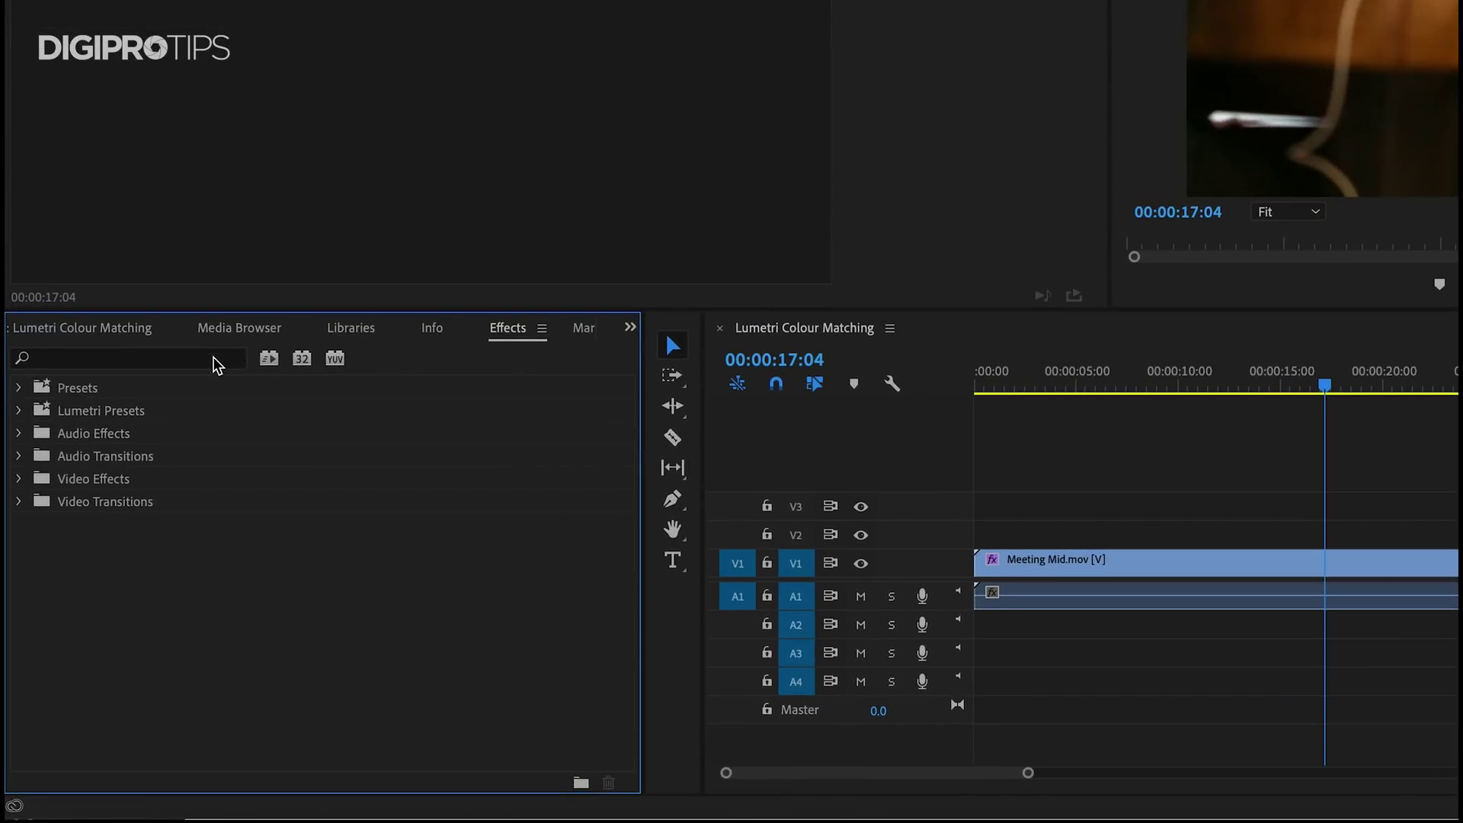
- Add Lumetri Color to Meeting Mid and load 'Hallwalk Environment LUT.cube' as its Input LUT
left_click(217, 359)
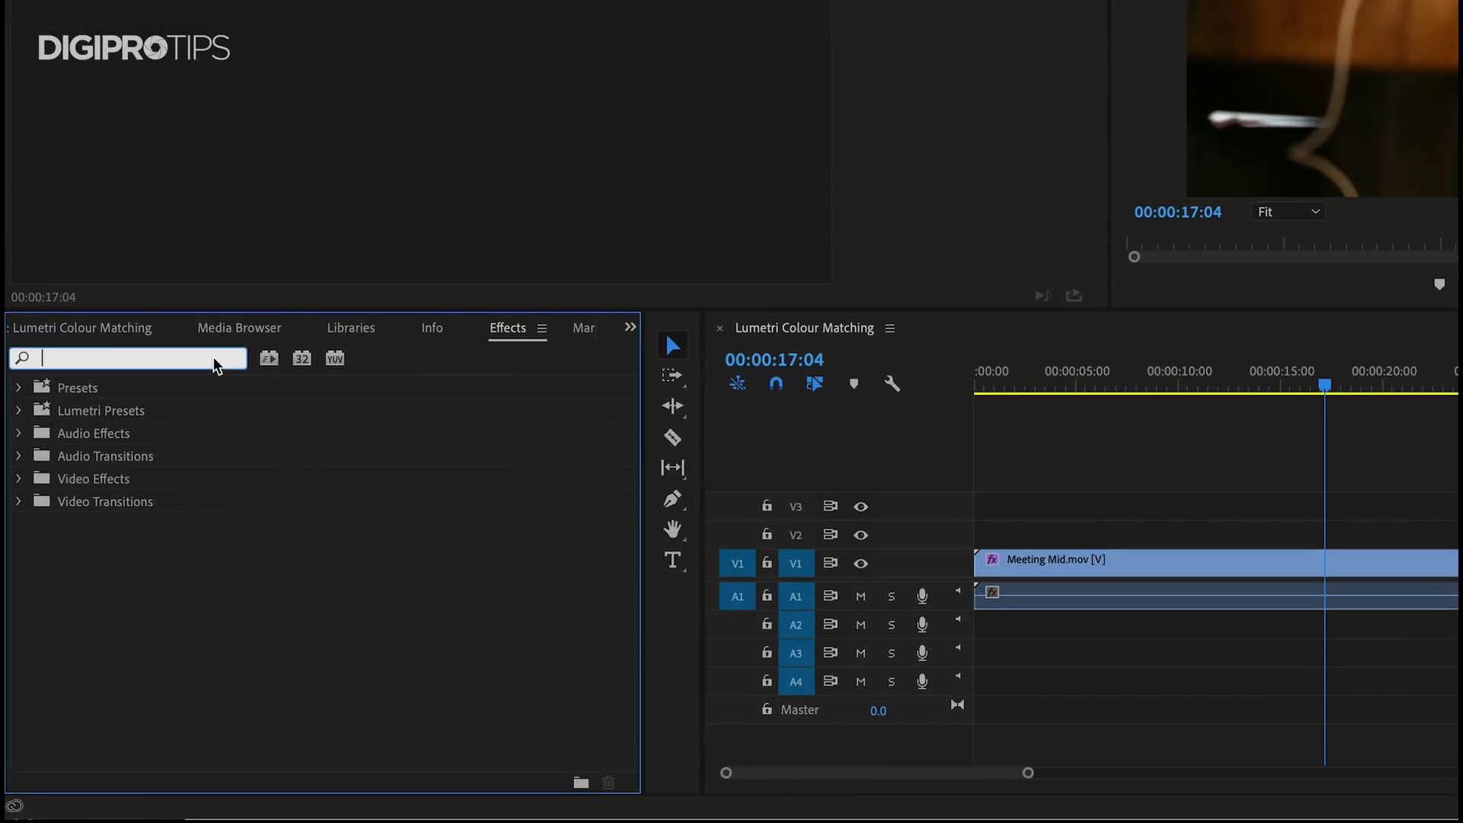
type("lumet")
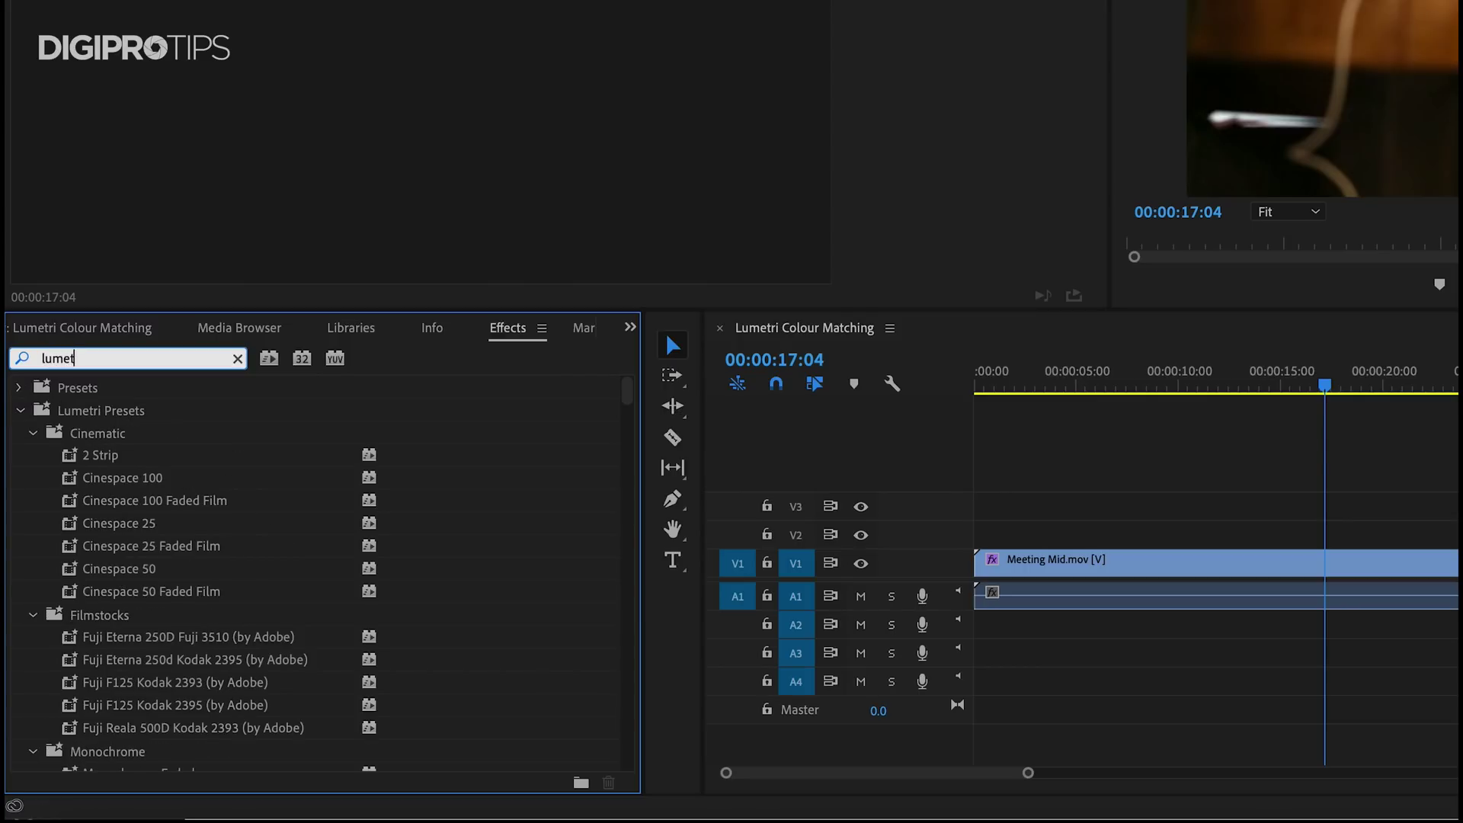
type("ri c")
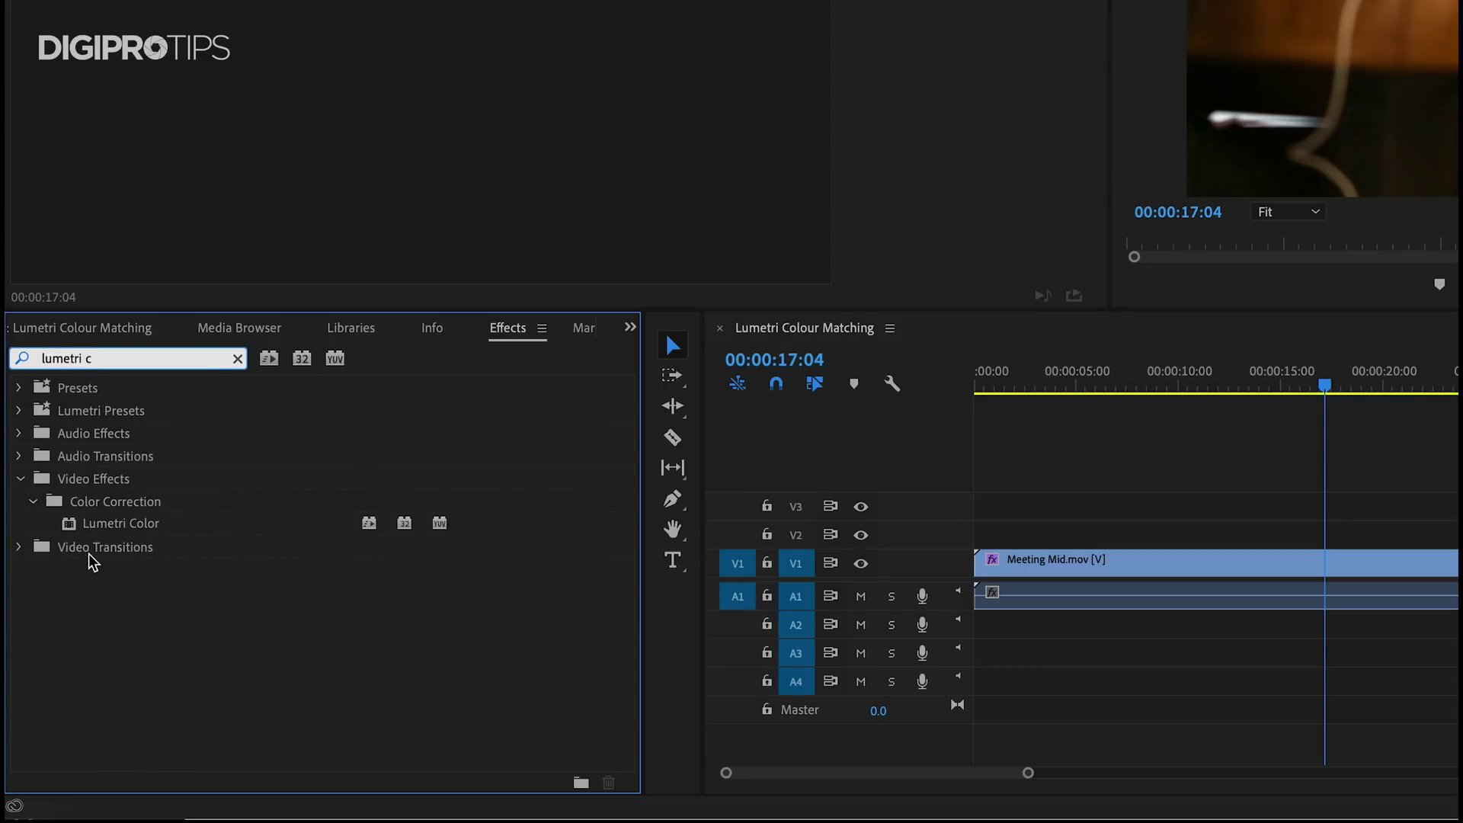
mouse_move(84, 523)
left_mouse_down()
mouse_move(996, 523)
mouse_move(1069, 550)
left_mouse_up()
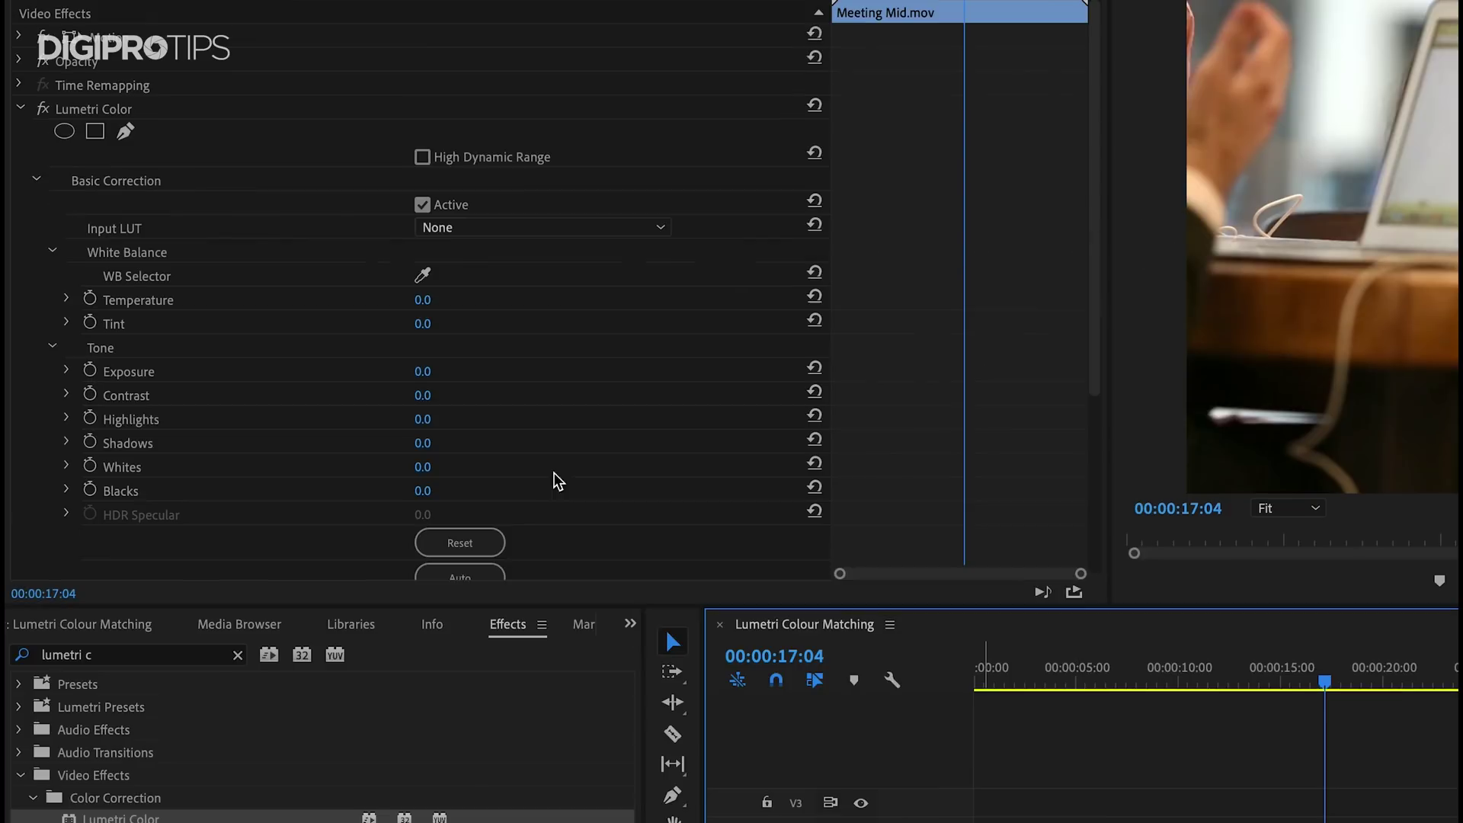
left_click(489, 223)
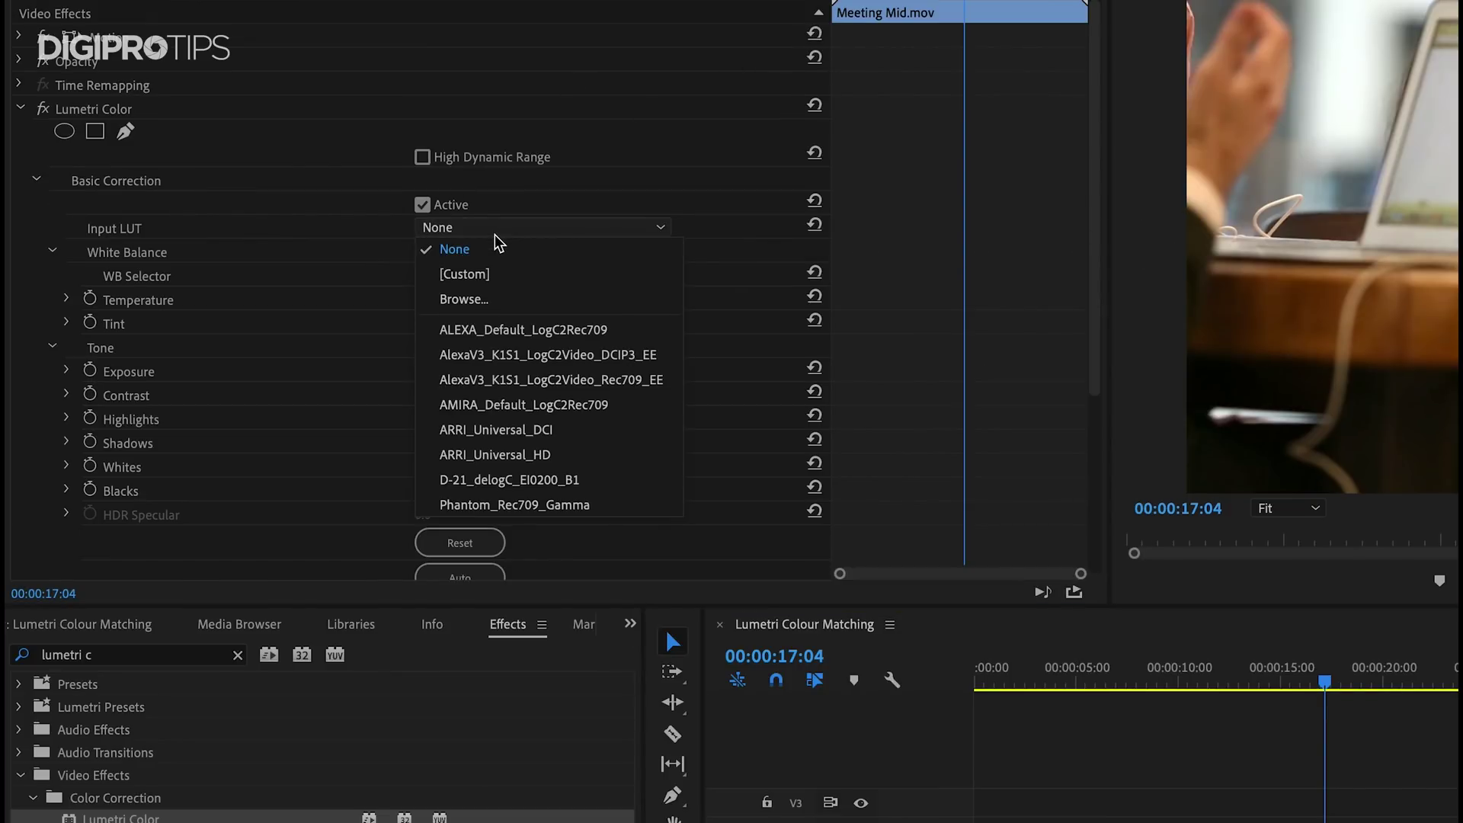
left_click(493, 299)
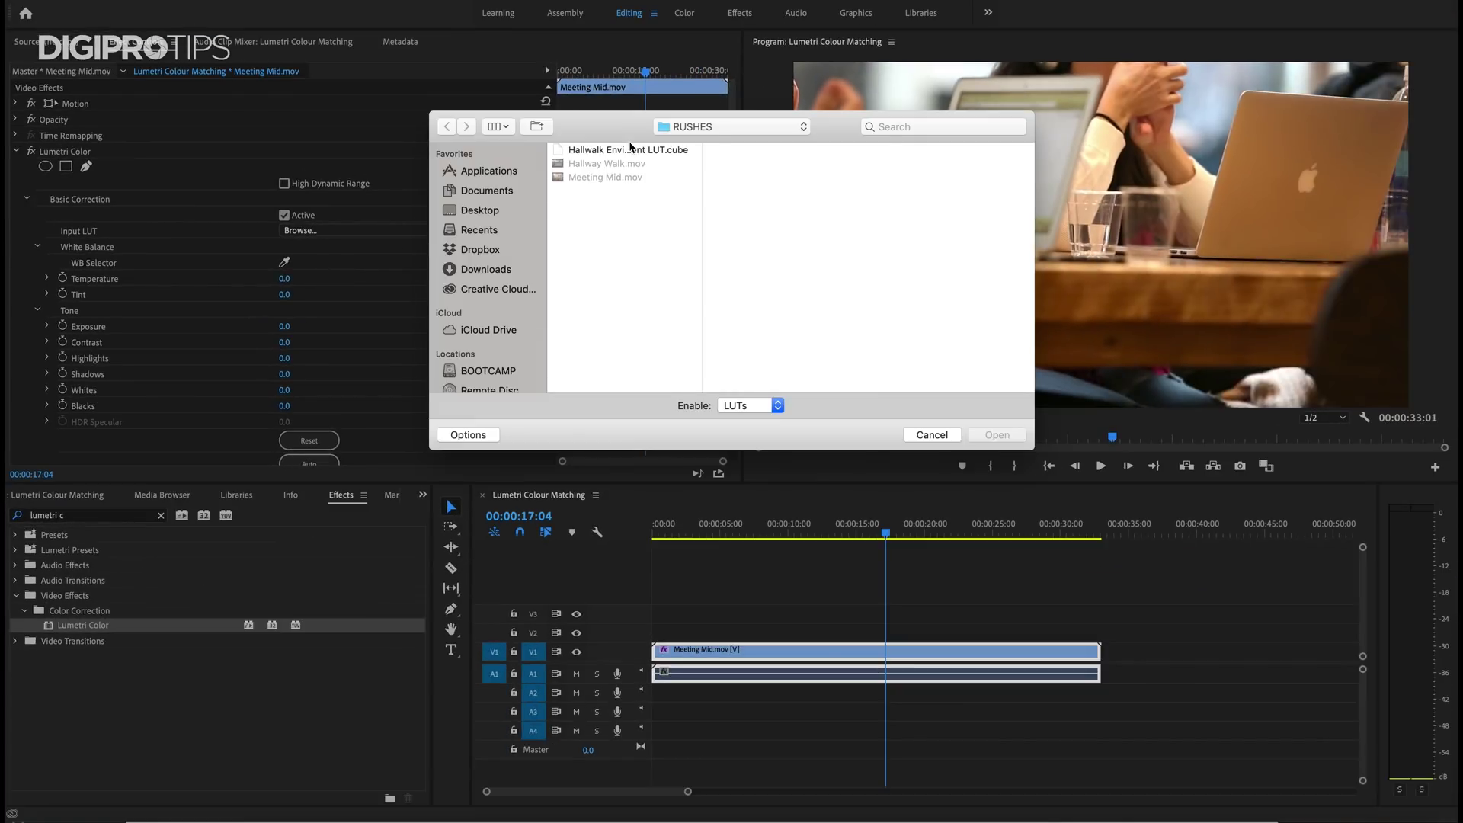
left_click(629, 149)
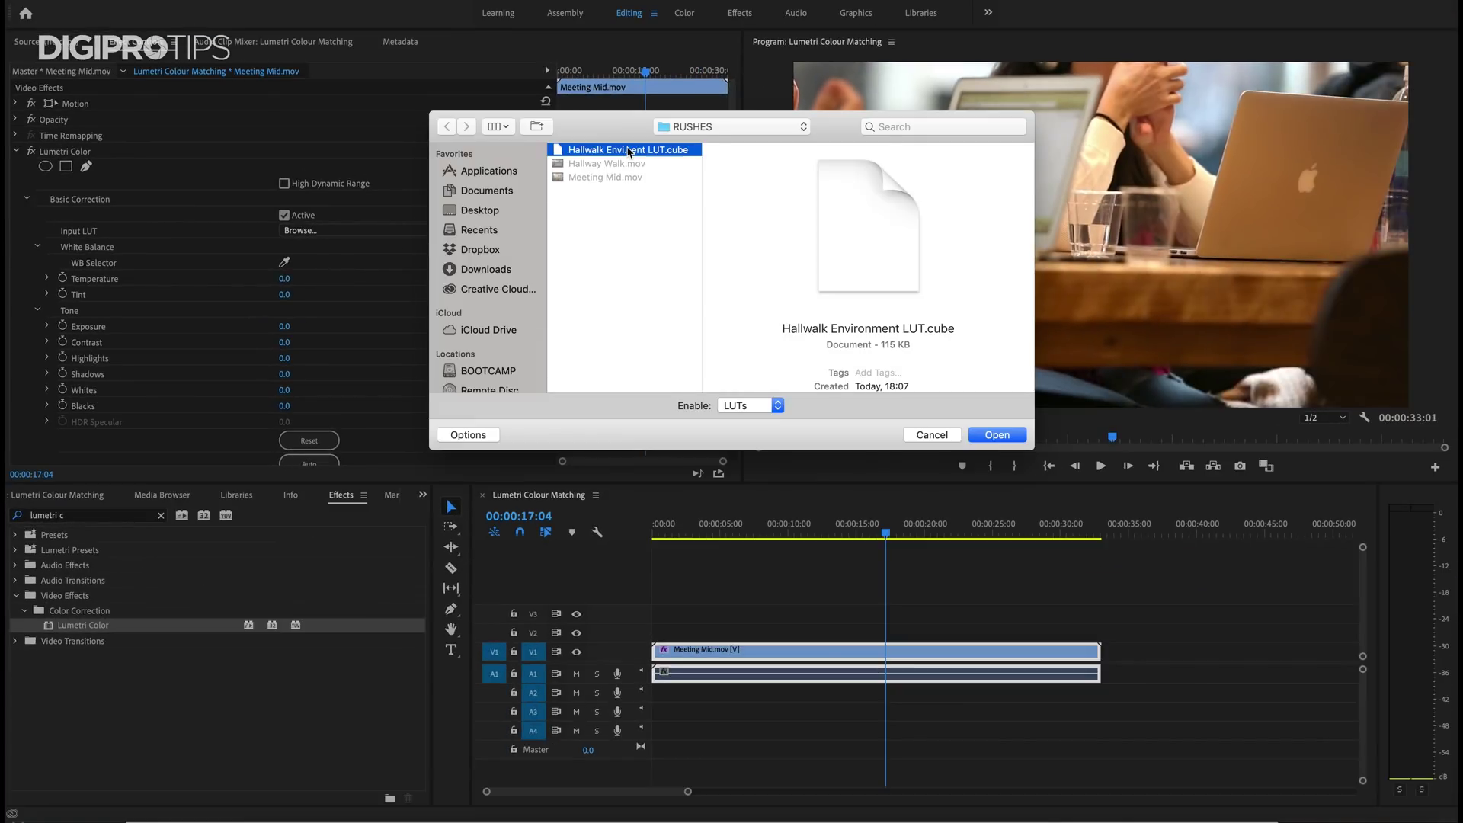
double_click(629, 148)
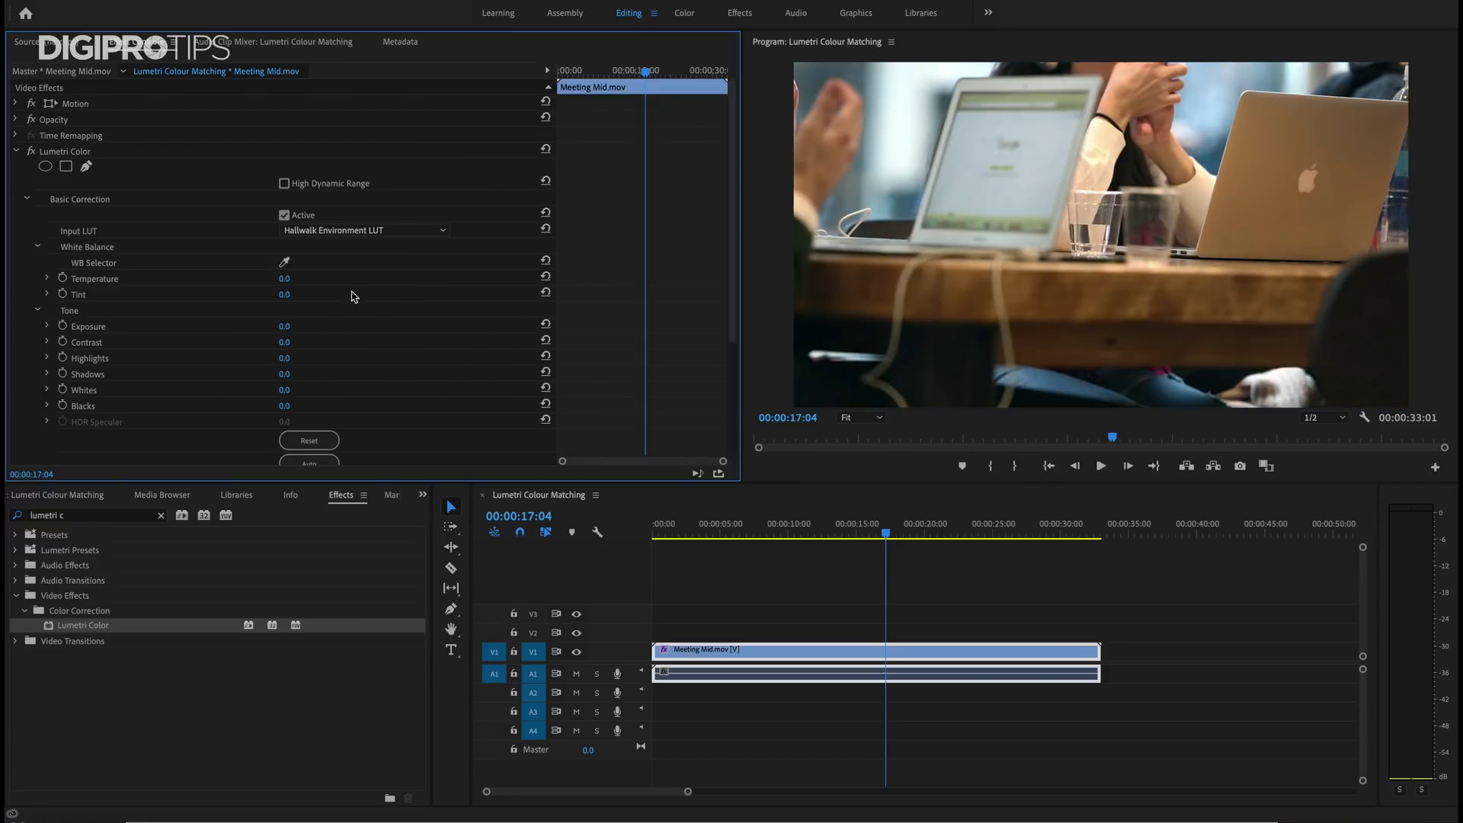